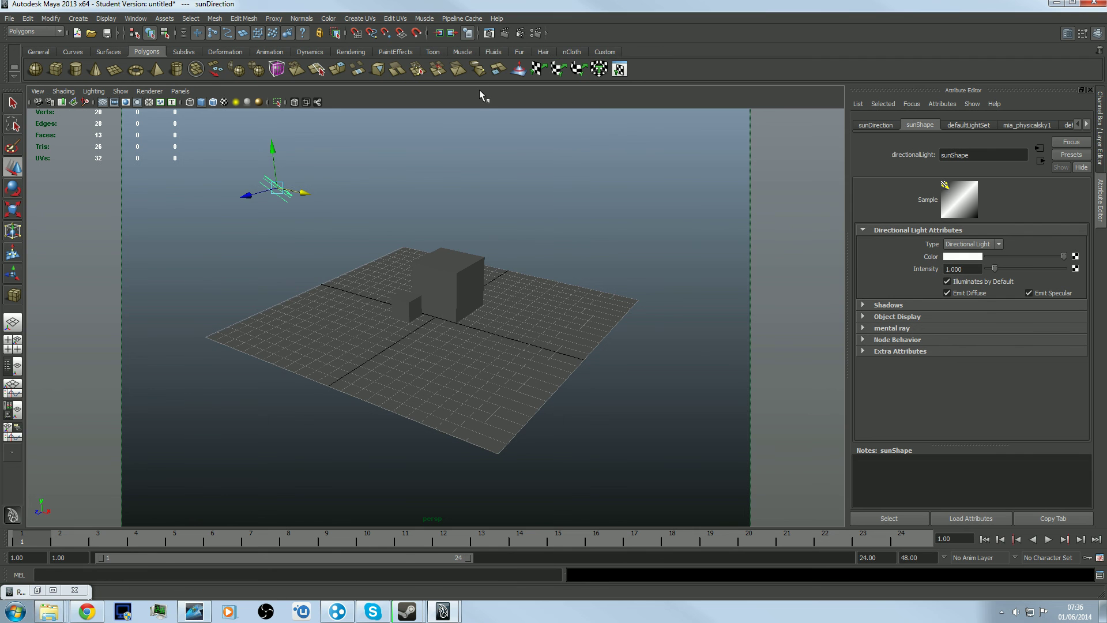
# - Compare the scene's earlier unlit render with a new mental ray render under the sun light, examining the shadows
pyautogui.click(489, 34)
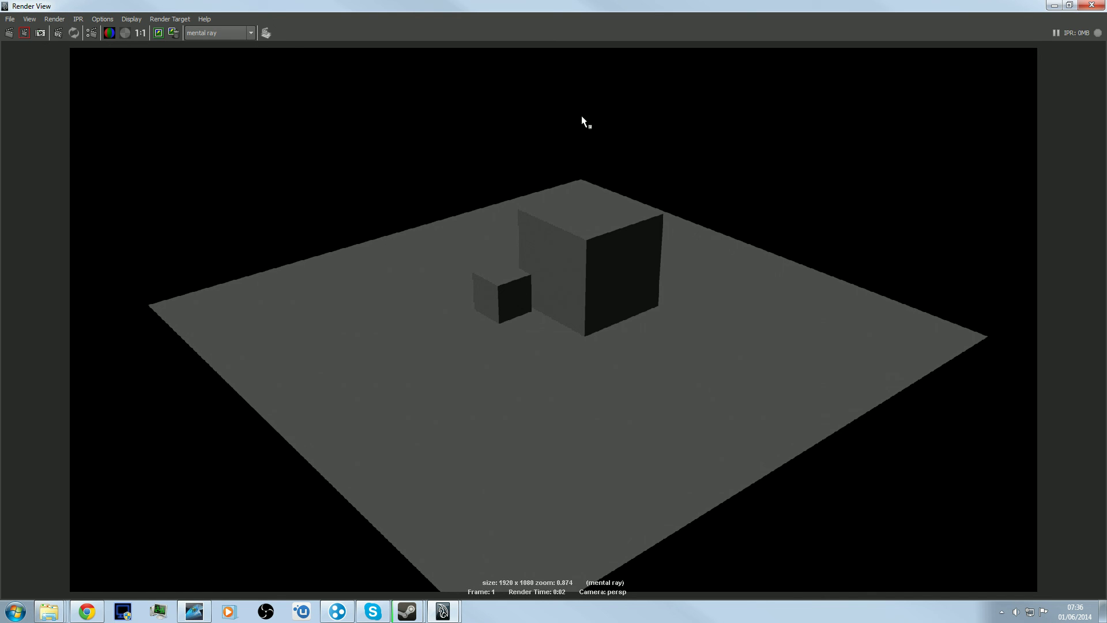
pyautogui.click(1060, 6)
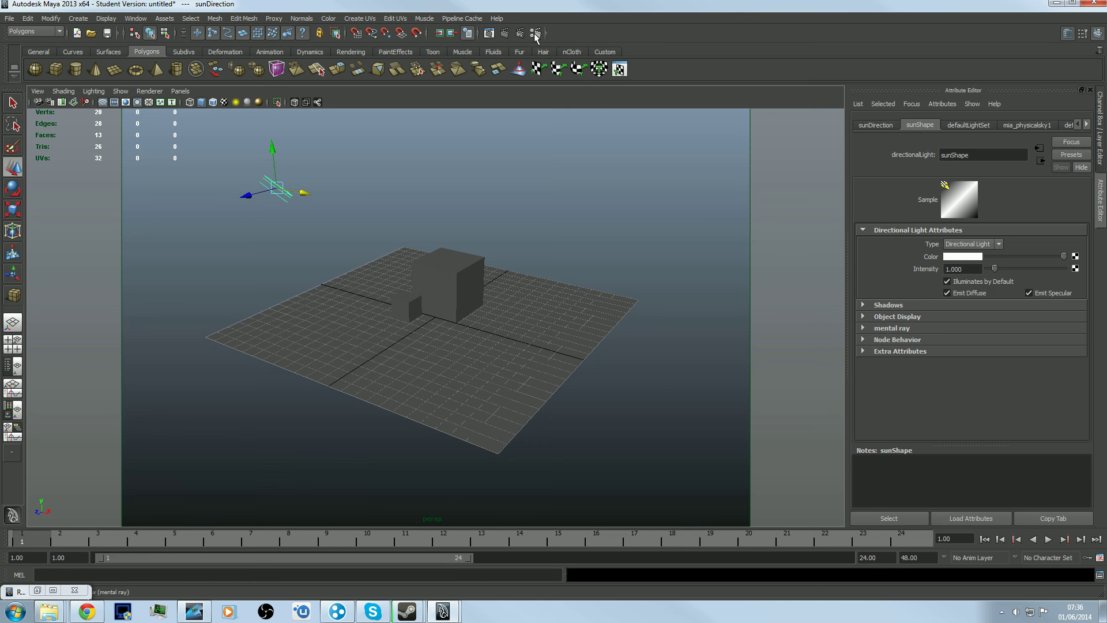
pyautogui.click(534, 34)
pyautogui.click(507, 34)
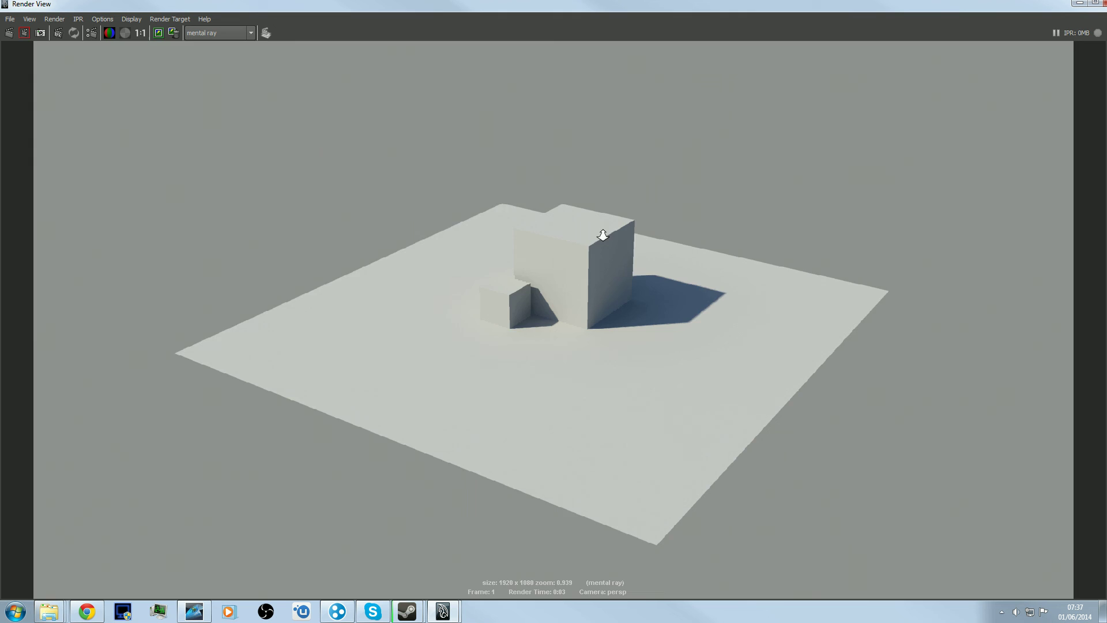
pyautogui.scroll(1, 645, 200)
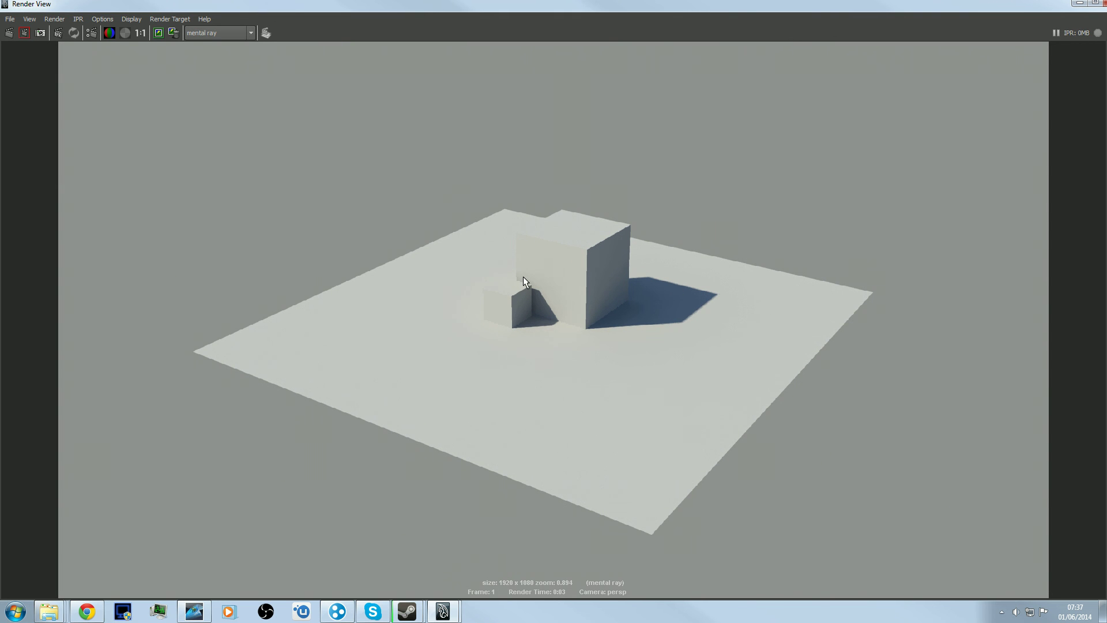
pyautogui.click(1105, 4)
pyautogui.click(744, 86)
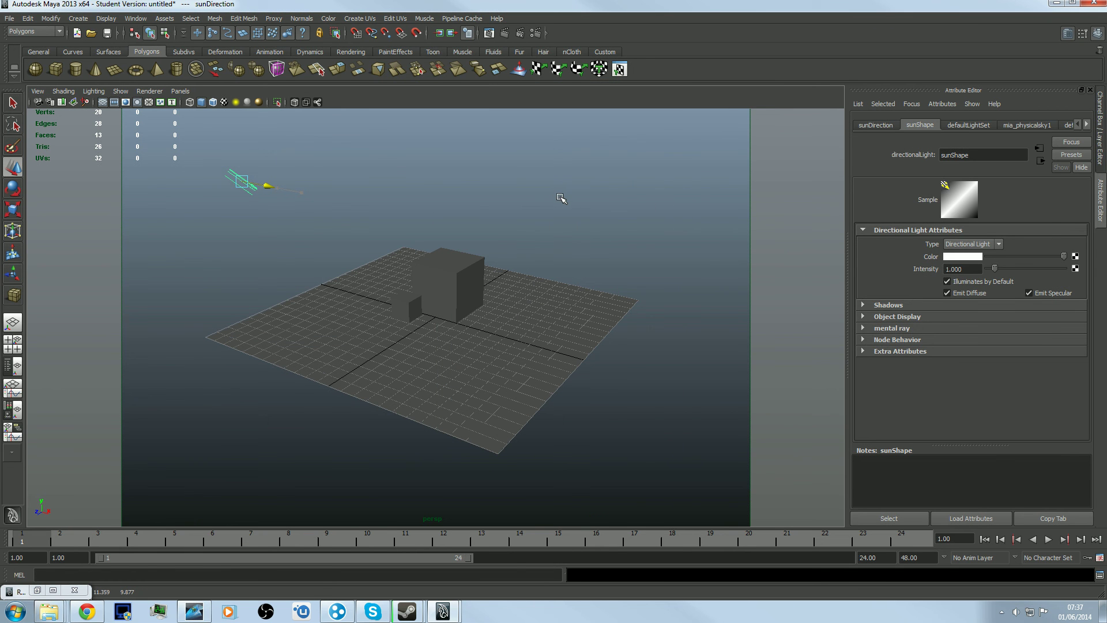
# - Render a close-up of the two cubes with mental ray and examine their lighting and shadows
pyautogui.keyDown('alt'); pyautogui.moveTo(594, 203); pyautogui.dragTo(573, 248); pyautogui.keyUp('alt')
pyautogui.scroll(6, 578, 188)
pyautogui.keyDown('alt'); pyautogui.moveTo(573, 248); pyautogui.dragTo(594, 256, button='middle'); pyautogui.keyUp('alt')
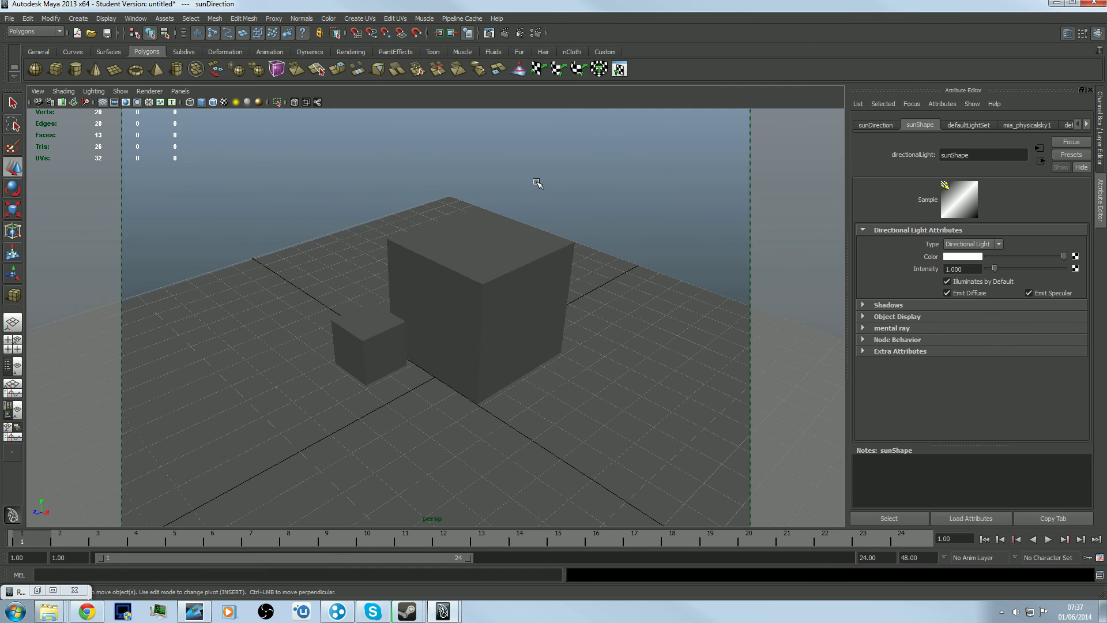
pyautogui.click(506, 33)
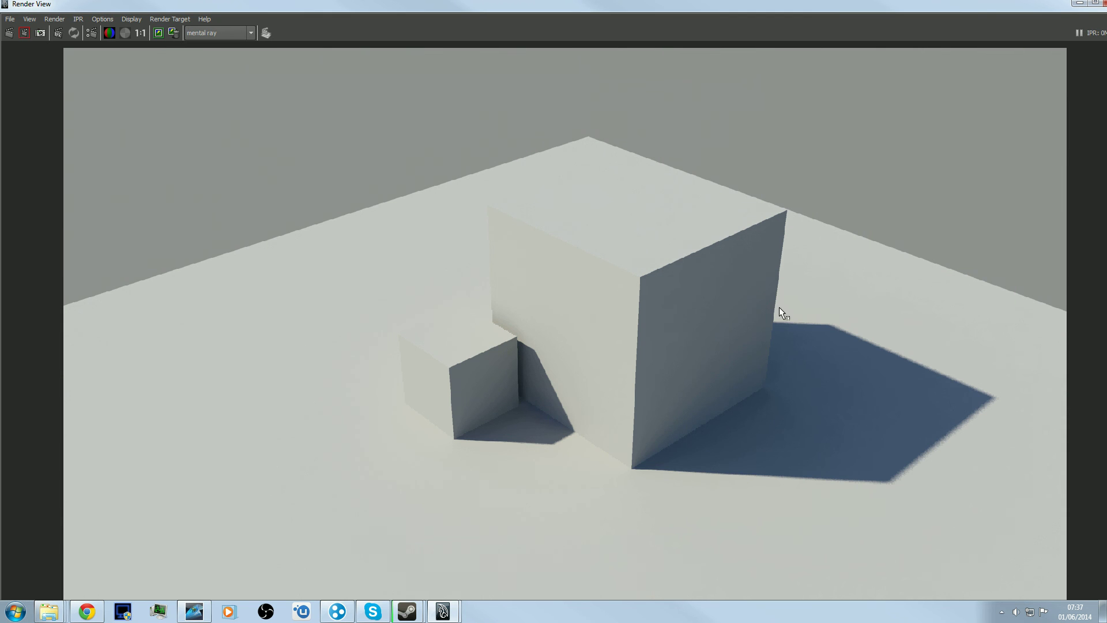
pyautogui.click(1080, 3)
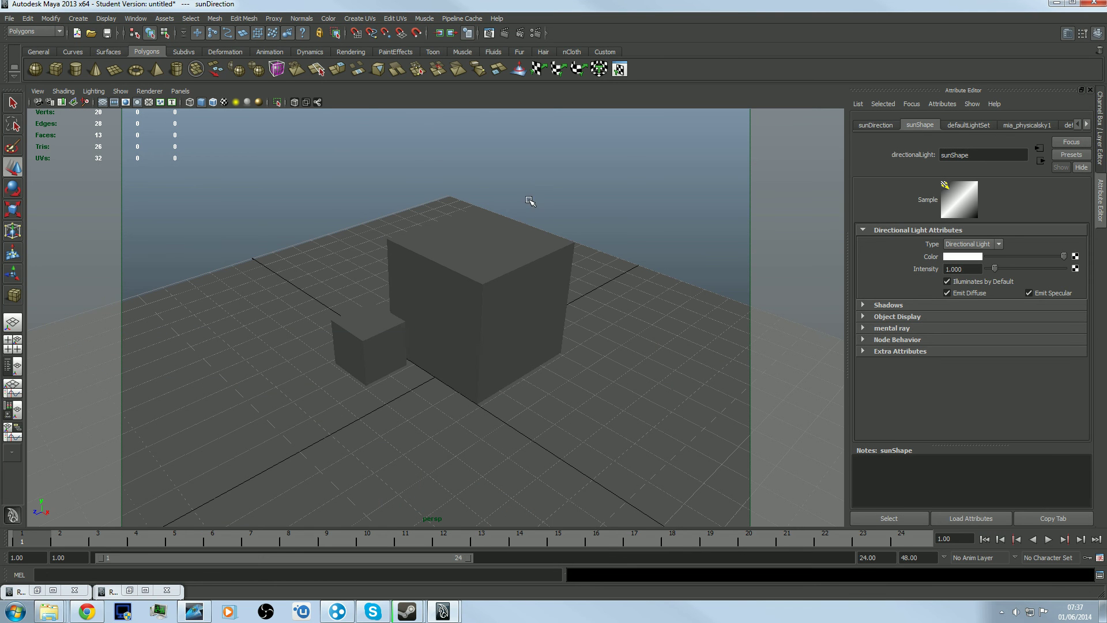
# - Start a new empty scene and discard the current one
pyautogui.click(5, 18)
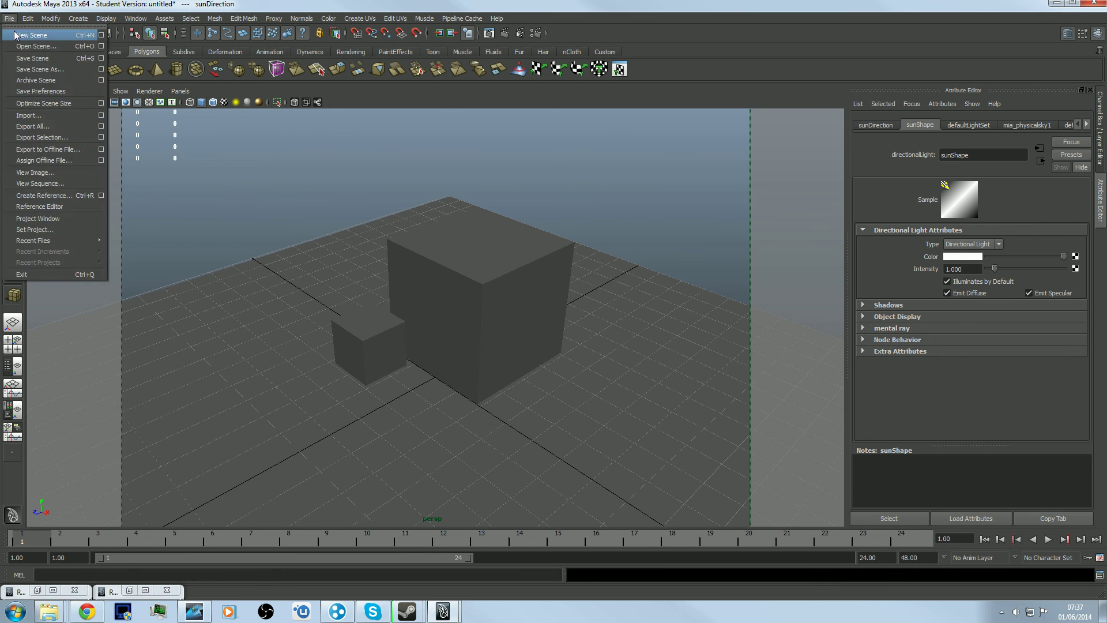
pyautogui.click(35, 27)
pyautogui.click(551, 307)
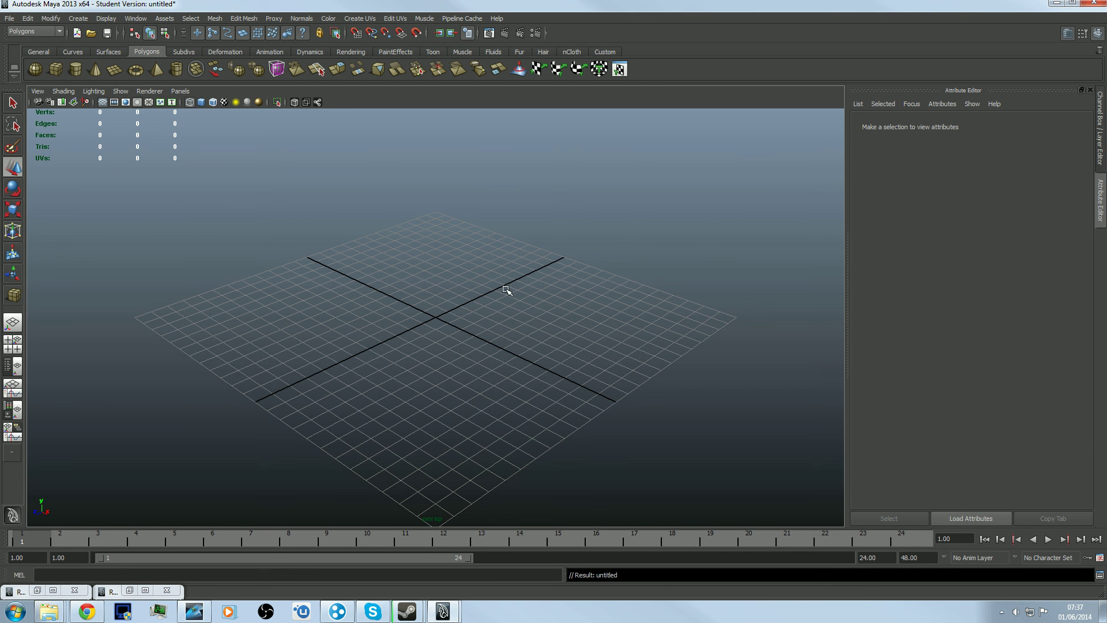
# - Create a polygon plane covering the whole grid and display it shaded
pyautogui.click(117, 70)
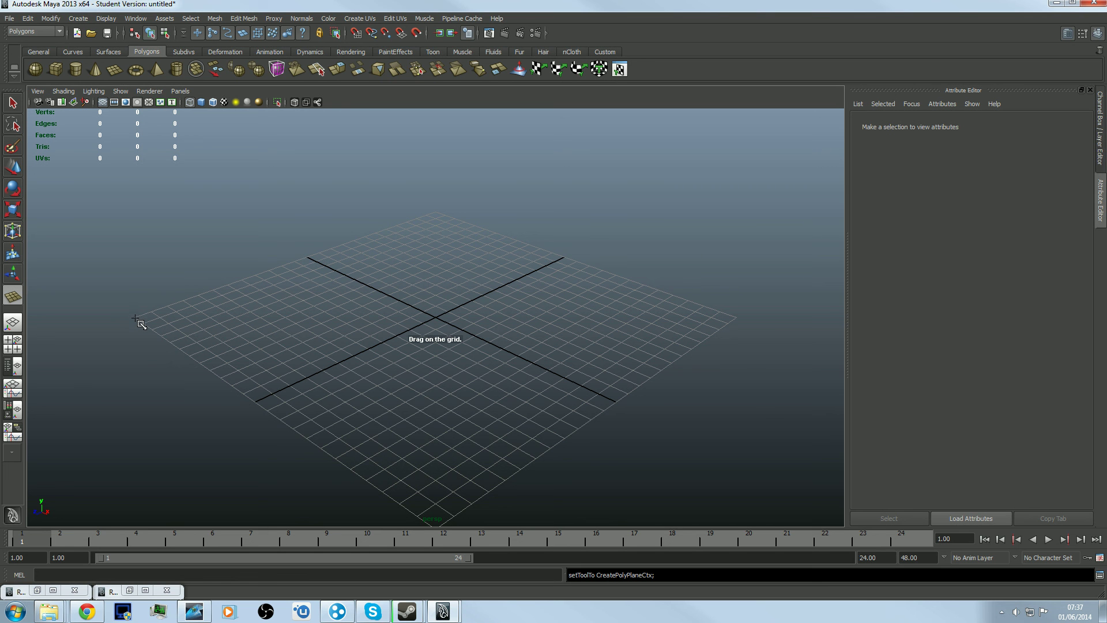
pyautogui.moveTo(136, 318); pyautogui.dragTo(737, 316)
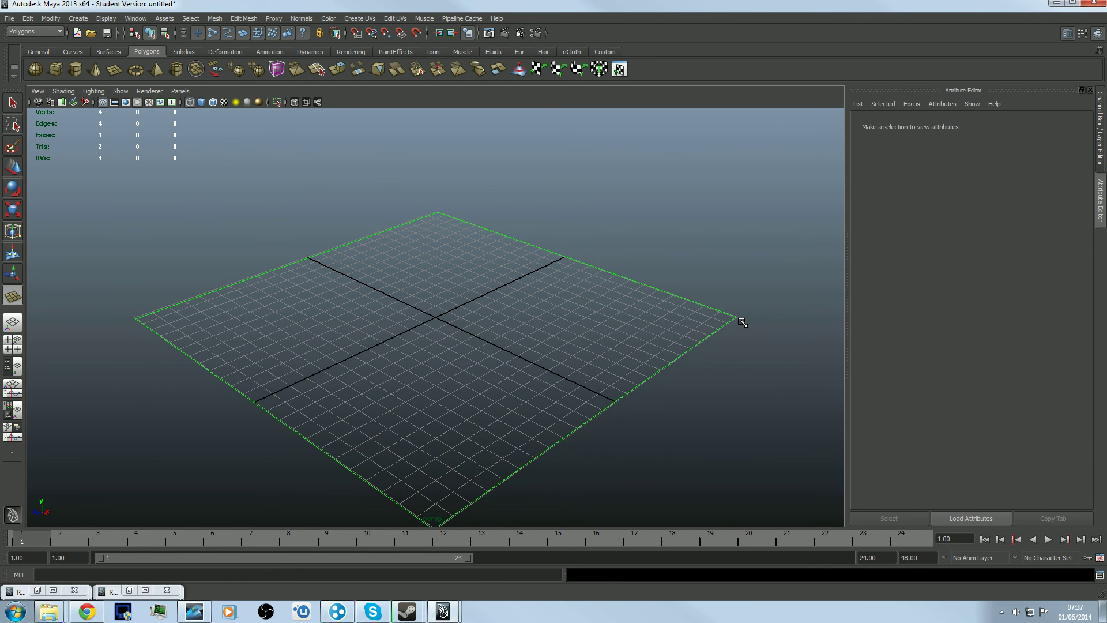
pyautogui.click(203, 103)
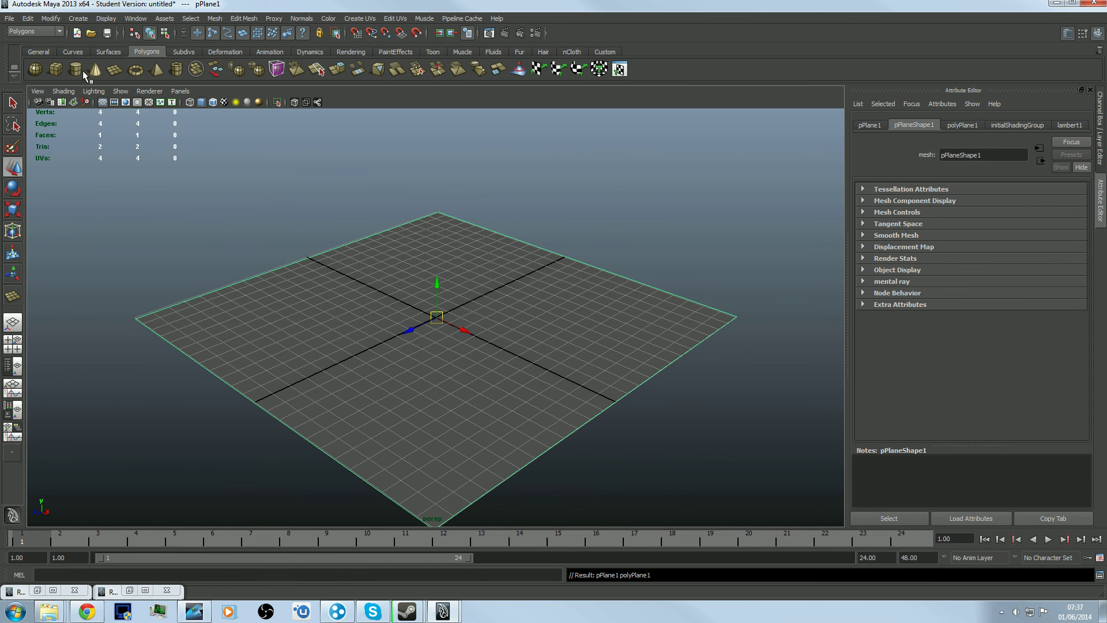
# - Create a large polygon cube at the grid's centre and a smaller cylinder beside it, nudged slightly along X
pyautogui.click(60, 70)
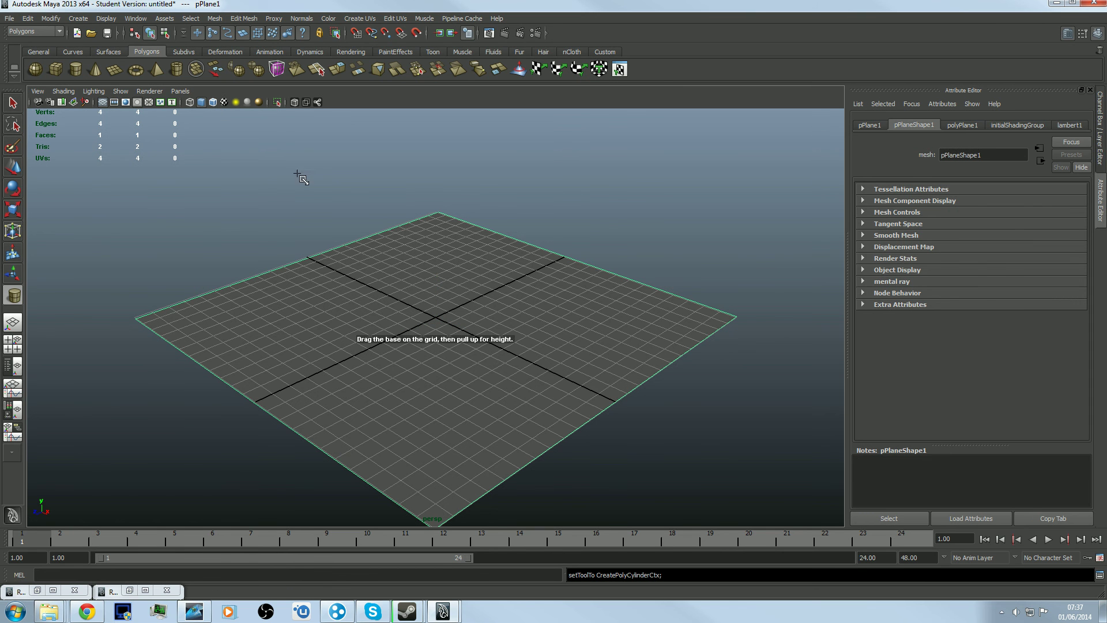
pyautogui.click(439, 313)
pyautogui.click(75, 71)
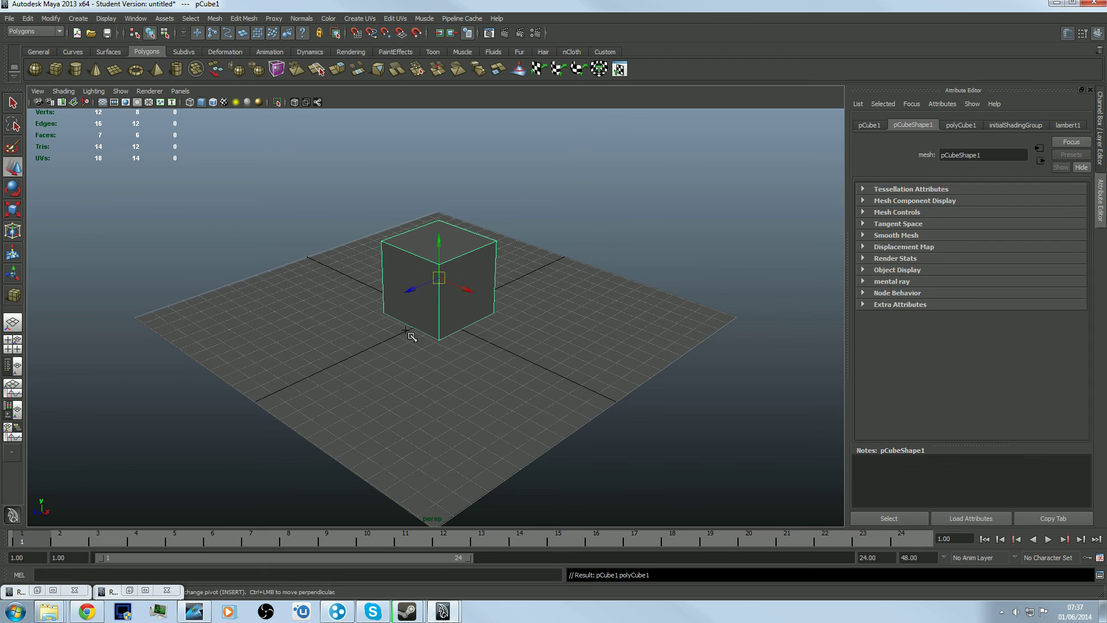
pyautogui.hotkey('ctrl', 'shift', 'c')
pyautogui.moveTo(365, 316); pyautogui.dragTo(384, 326)
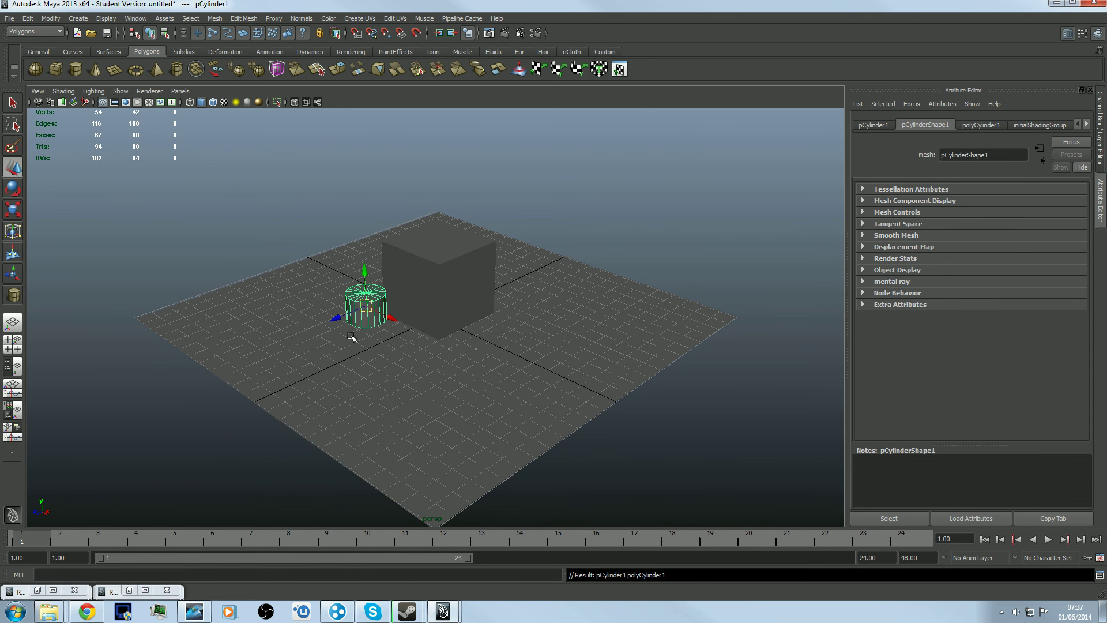
pyautogui.moveTo(389, 319); pyautogui.dragTo(391, 320)
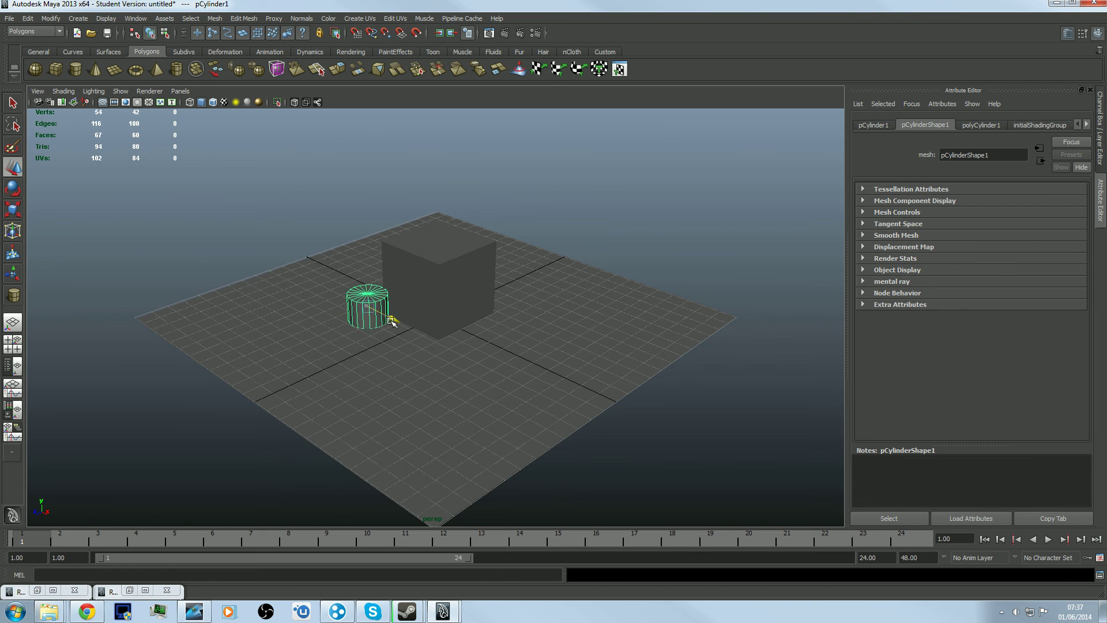
pyautogui.click(588, 205)
# - Render the plane, cube and cylinder with Maya Software from a new camera angle and inspect the image
pyautogui.keyDown('alt'); pyautogui.moveTo(496, 378); pyautogui.dragTo(461, 271); pyautogui.keyUp('alt')
pyautogui.click(492, 34)
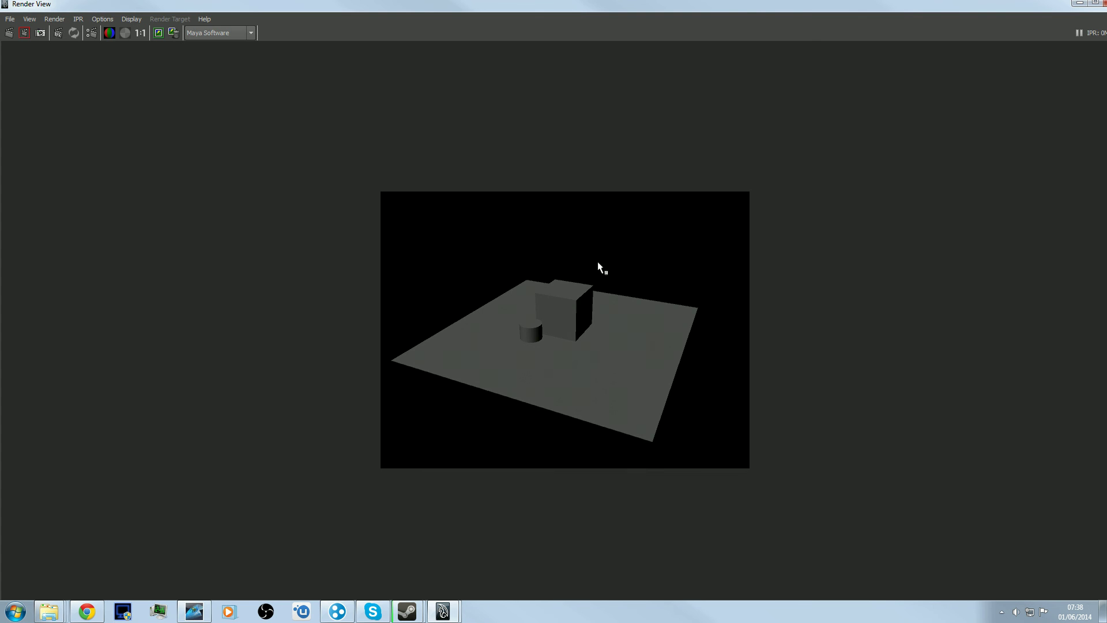
pyautogui.keyDown('alt'); pyautogui.moveTo(599, 263); pyautogui.dragTo(692, 399, button='right'); pyautogui.keyUp('alt')
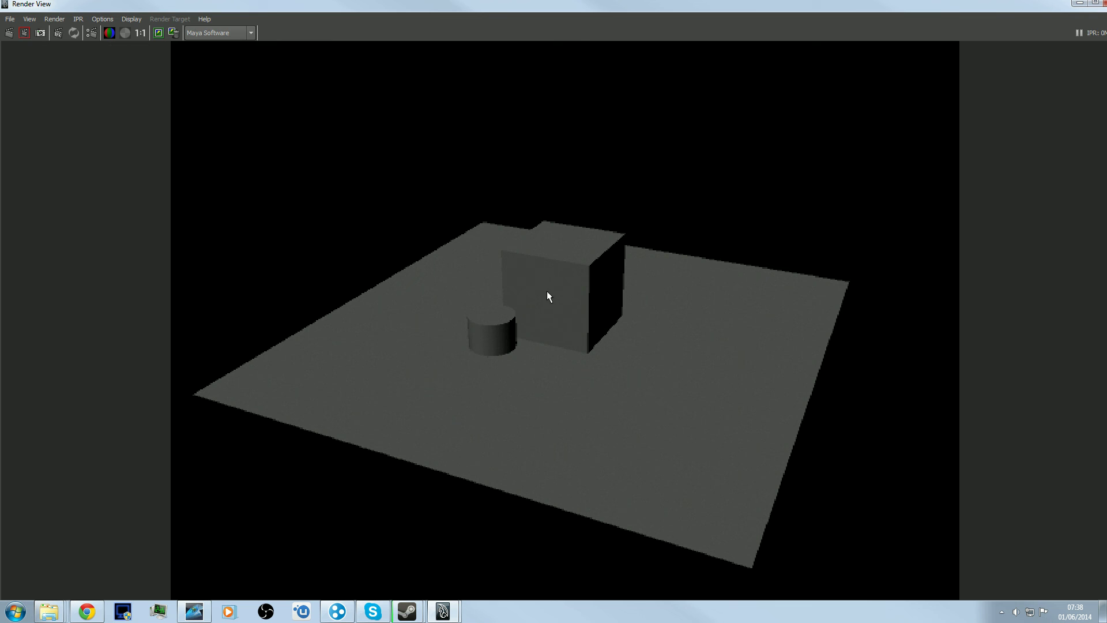
pyautogui.click(1080, 3)
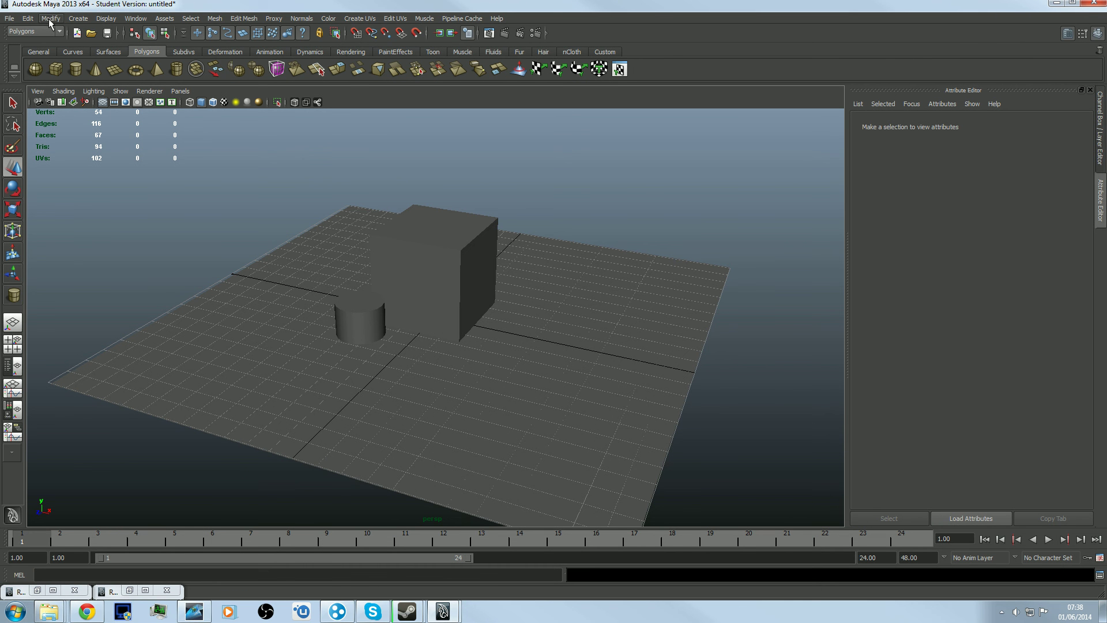
# - Check in the render settings whether mental ray is among the available renderers
pyautogui.click(537, 33)
pyautogui.moveTo(585, 128); pyautogui.dragTo(749, 80)
pyautogui.click(695, 124)
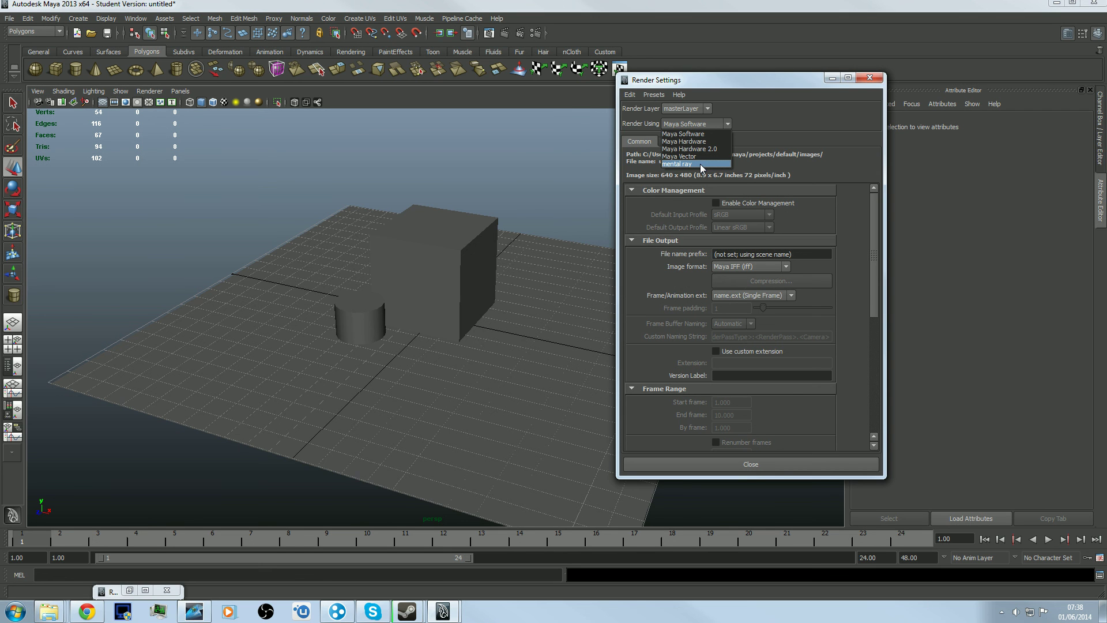
pyautogui.click(761, 127)
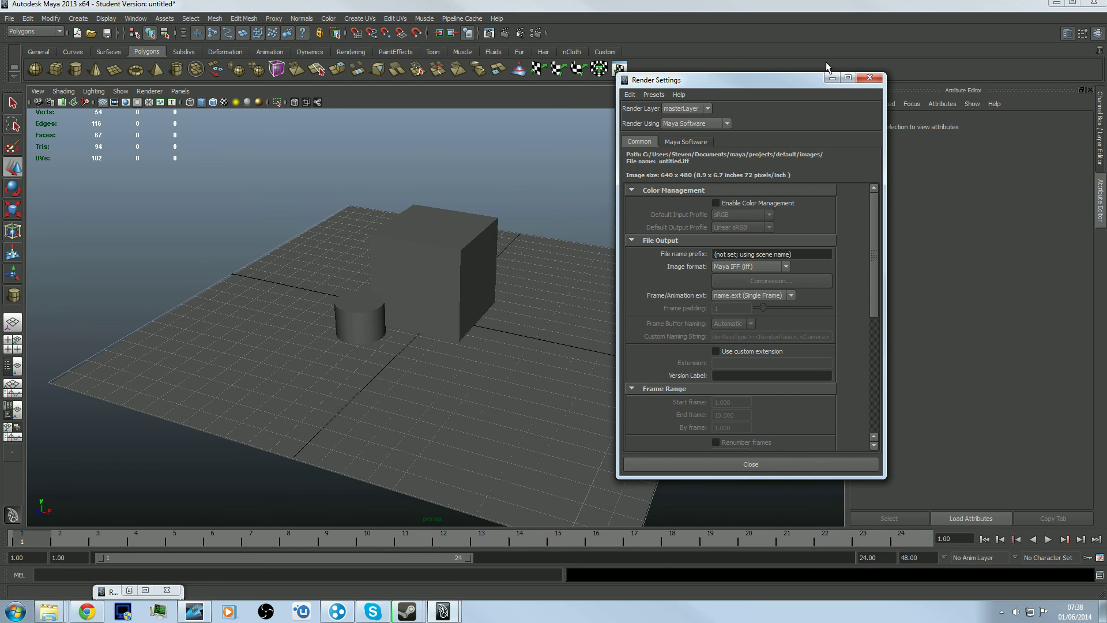
pyautogui.click(832, 77)
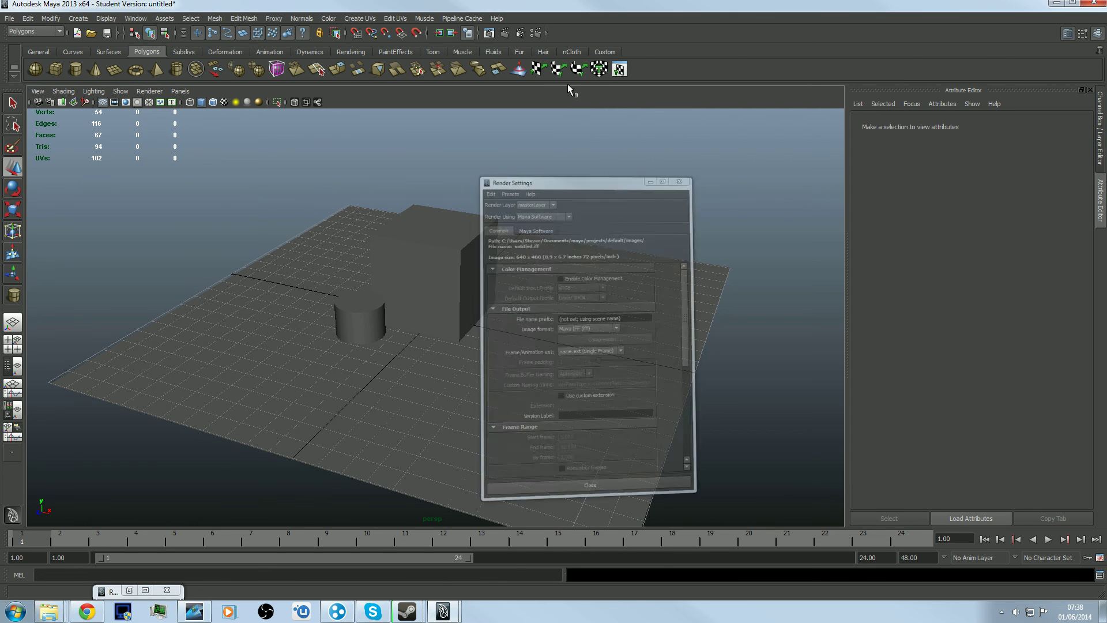
# - Check in the Plug-in Manager that Mayatomr.mll is set to Loaded and Auto load
pyautogui.click(135, 19)
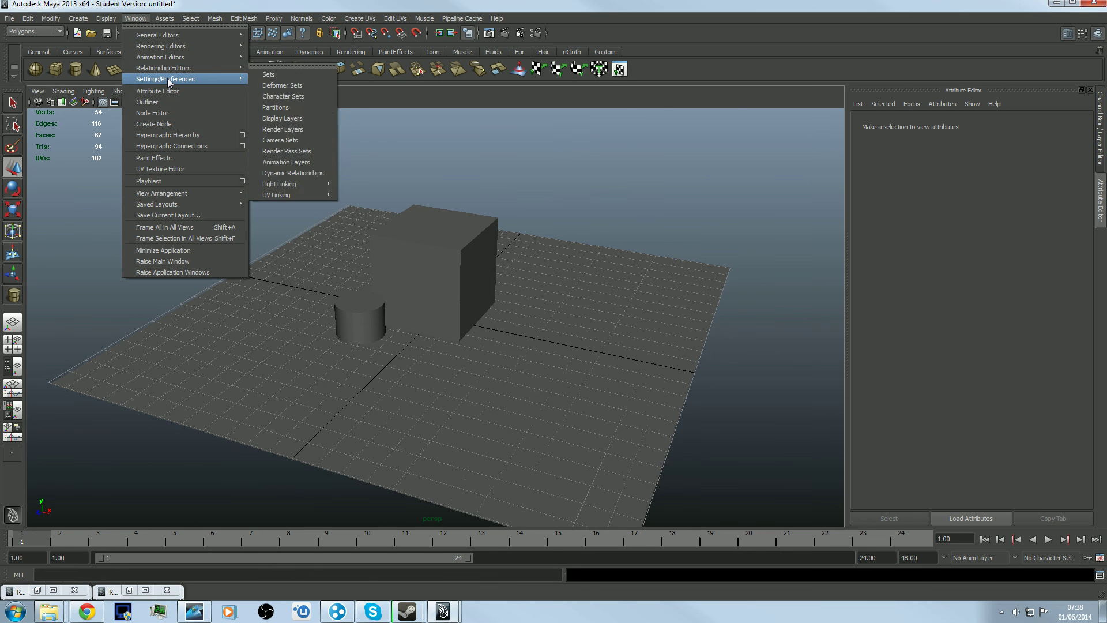
pyautogui.moveTo(168, 79)
pyautogui.click(302, 175)
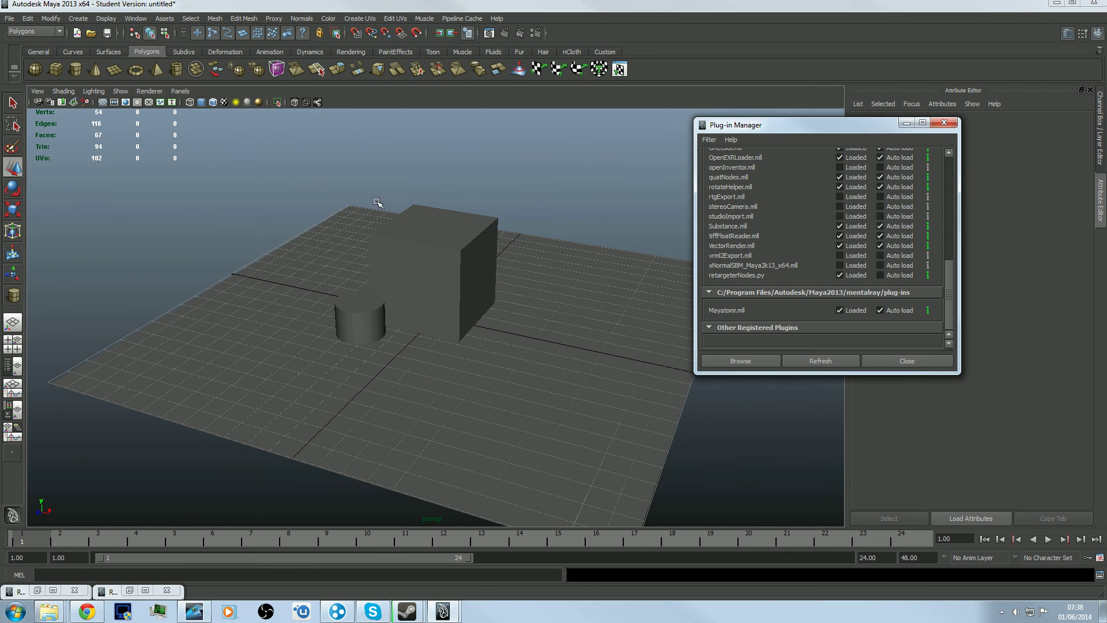
pyautogui.scroll(5, 847, 308)
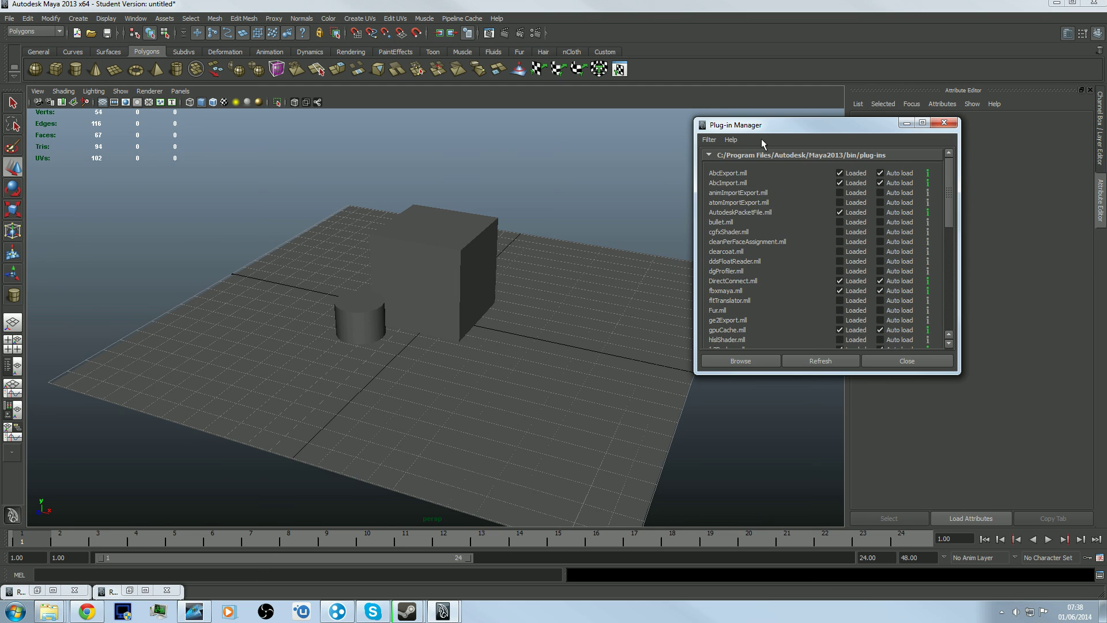
pyautogui.scroll(-6, 830, 243)
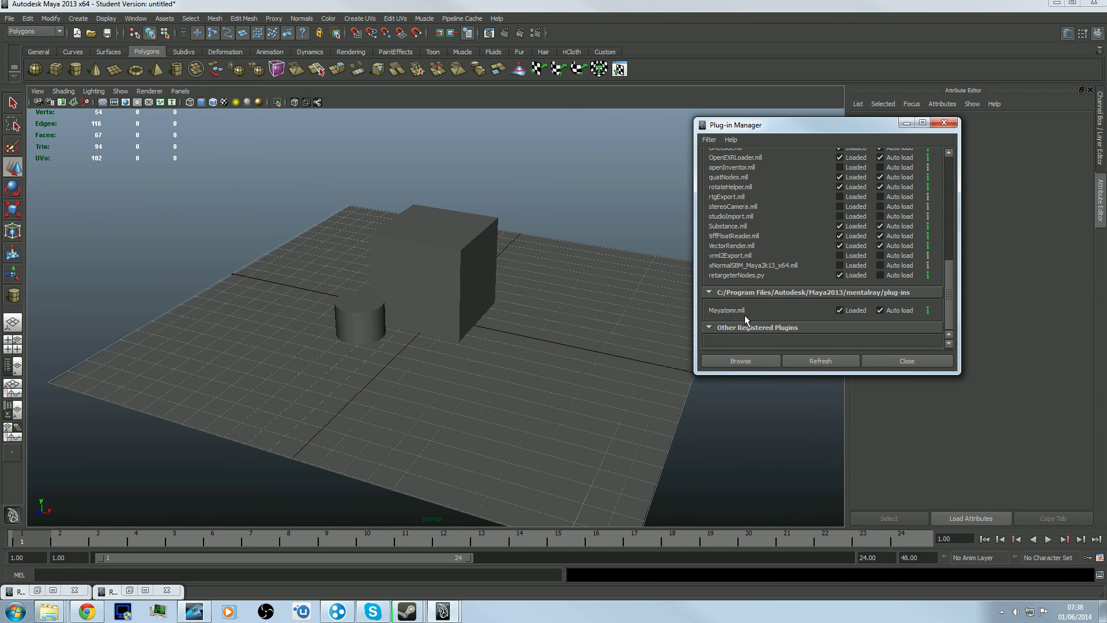
pyautogui.click(841, 310)
pyautogui.click(880, 311)
pyautogui.click(880, 311)
pyautogui.click(893, 363)
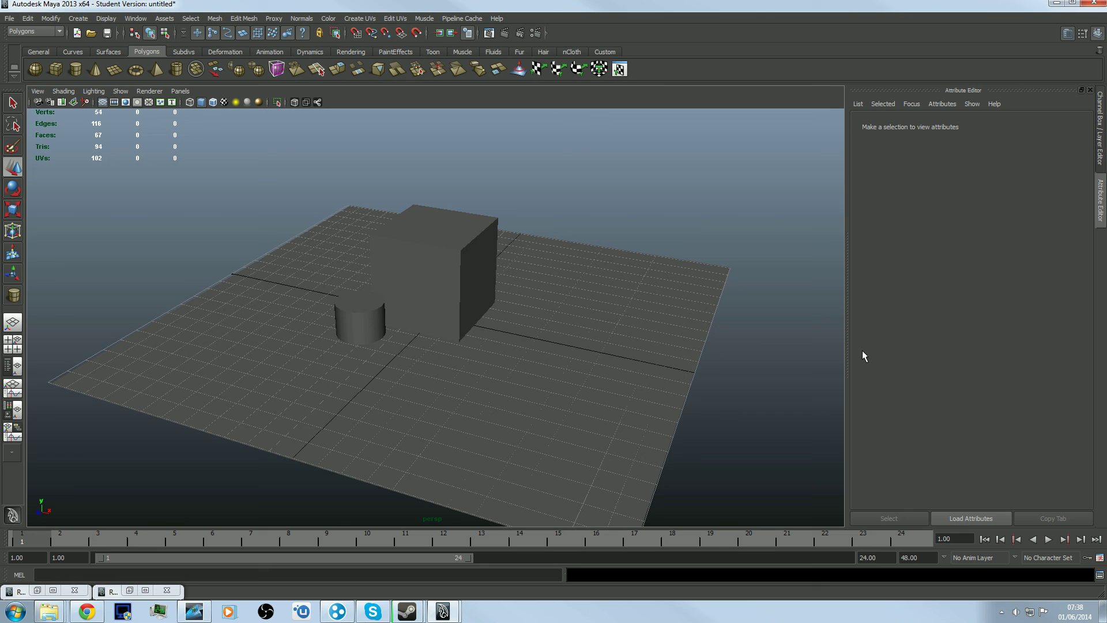
# - View the Maya Software render of the scene once more and switch the renderer to mental ray
pyautogui.click(506, 32)
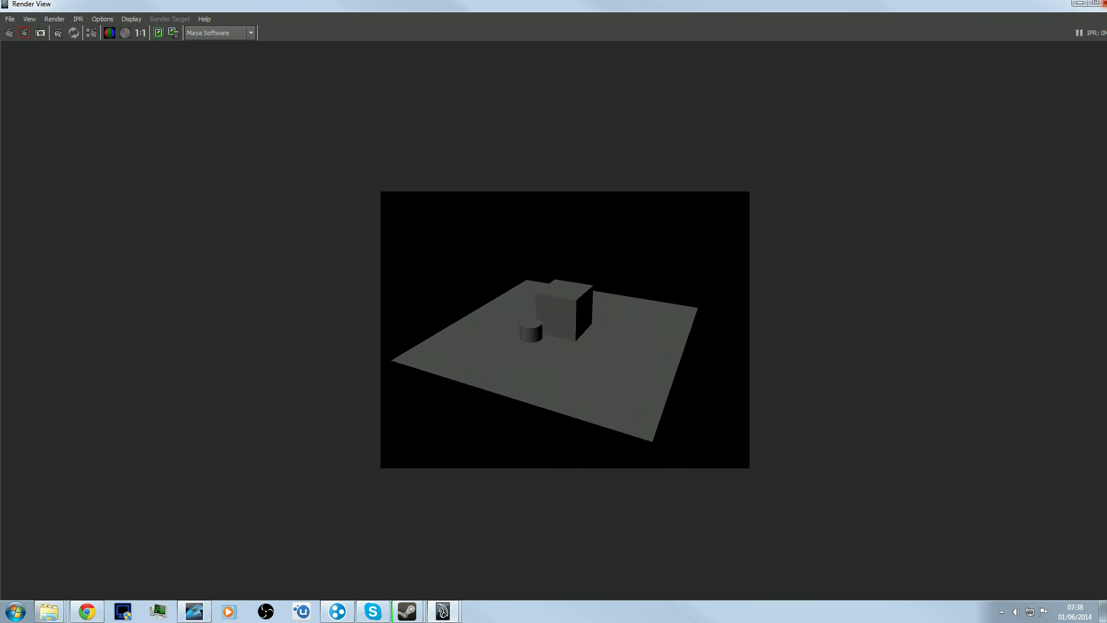
pyautogui.click(1080, 3)
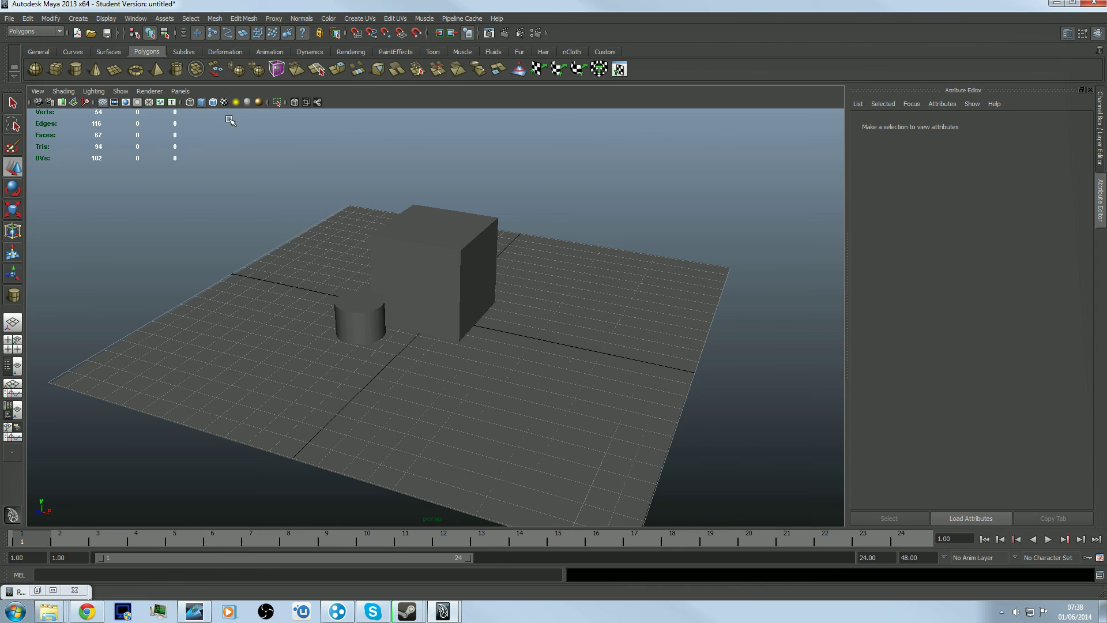
pyautogui.click(537, 31)
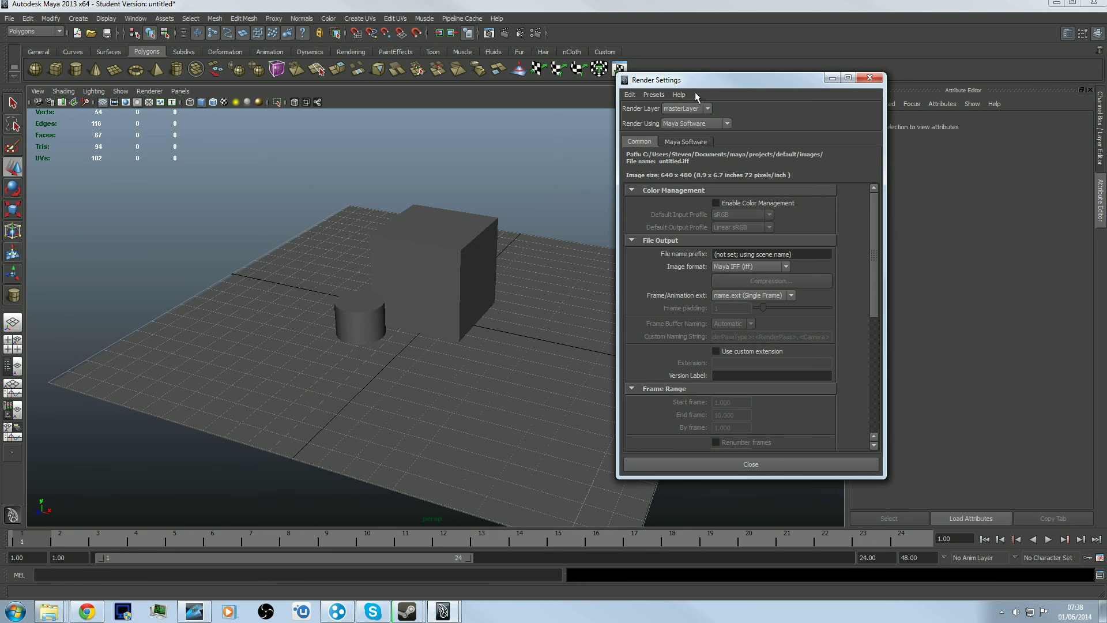
pyautogui.moveTo(725, 79); pyautogui.dragTo(734, 78)
pyautogui.click(701, 120)
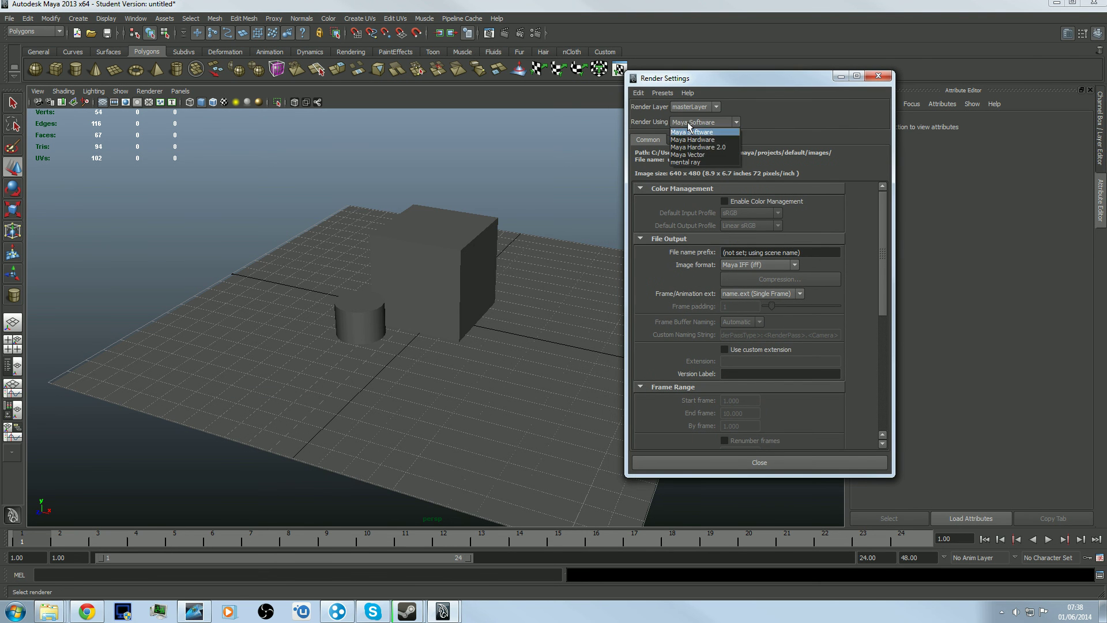
pyautogui.click(690, 162)
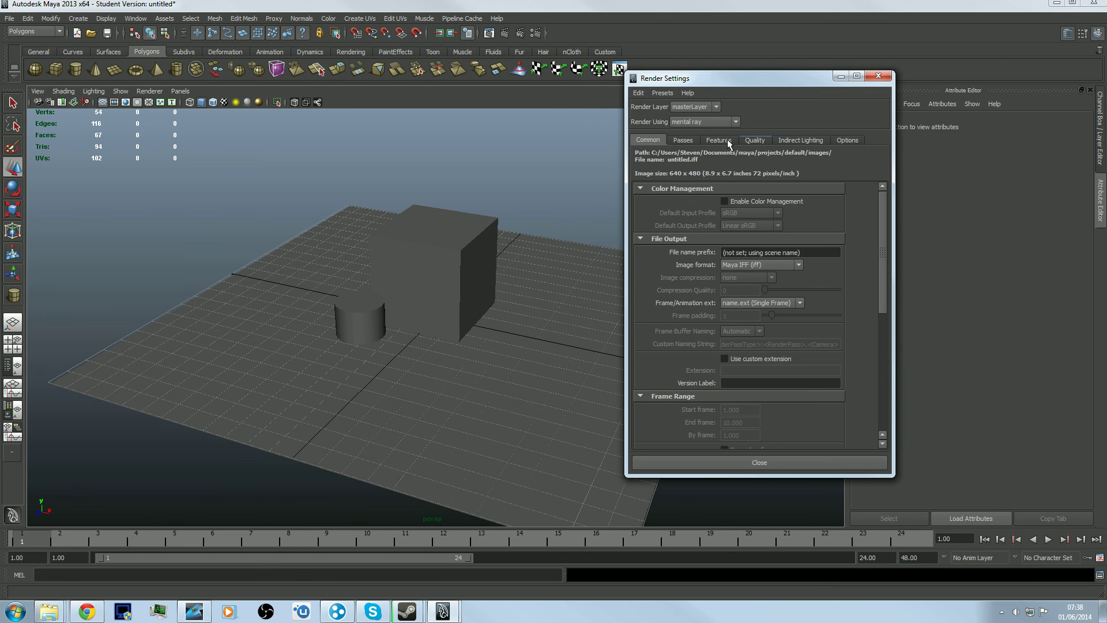
# - Set the render image size to the HD 1080 preset
pyautogui.scroll(-5, 746, 358)
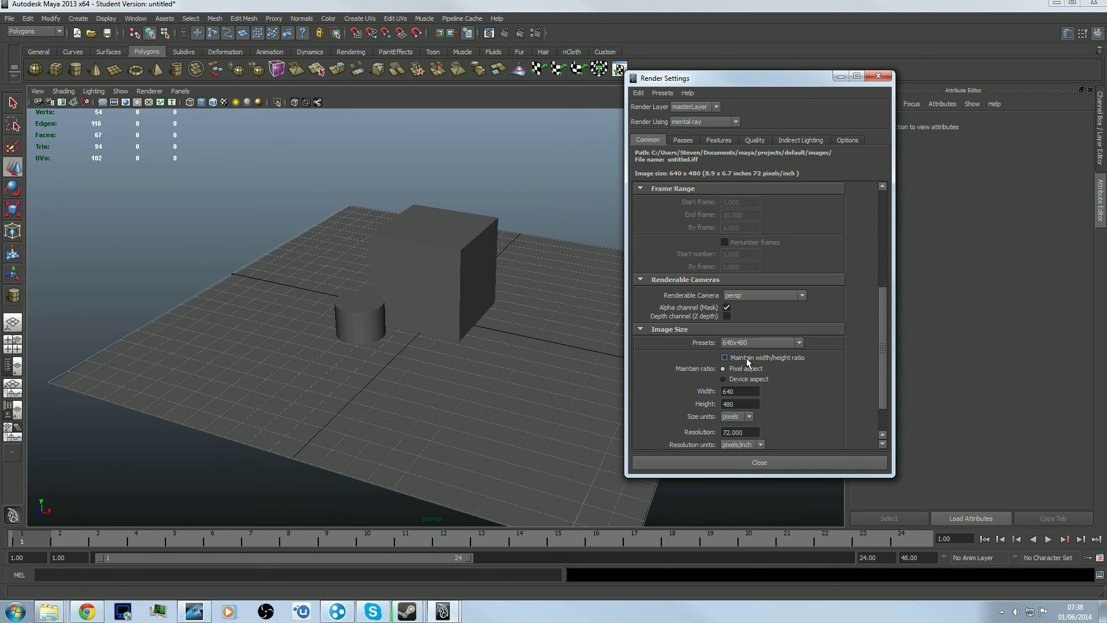
pyautogui.click(752, 341)
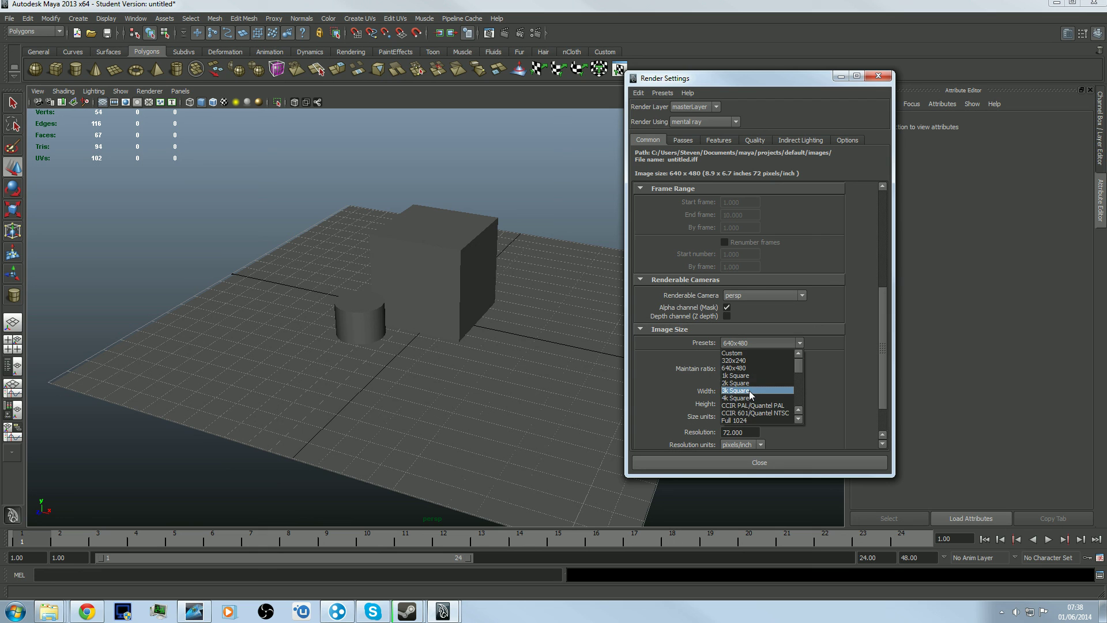
pyautogui.scroll(-2, 753, 398)
pyautogui.scroll(-2, 749, 389)
pyautogui.click(746, 372)
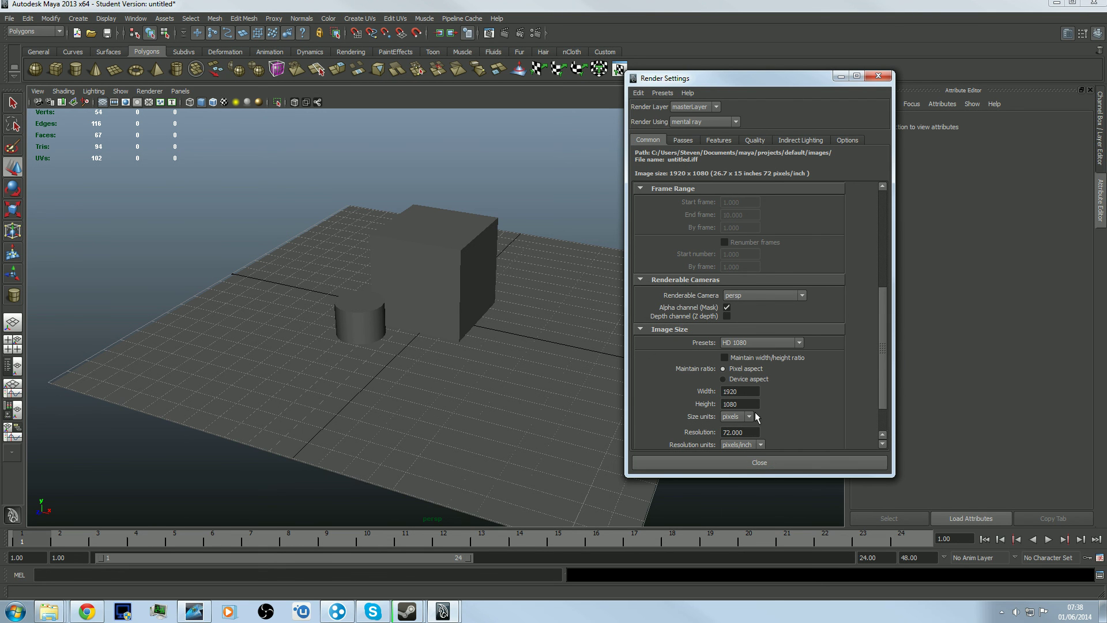
pyautogui.scroll(-2, 755, 412)
pyautogui.scroll(6, 690, 368)
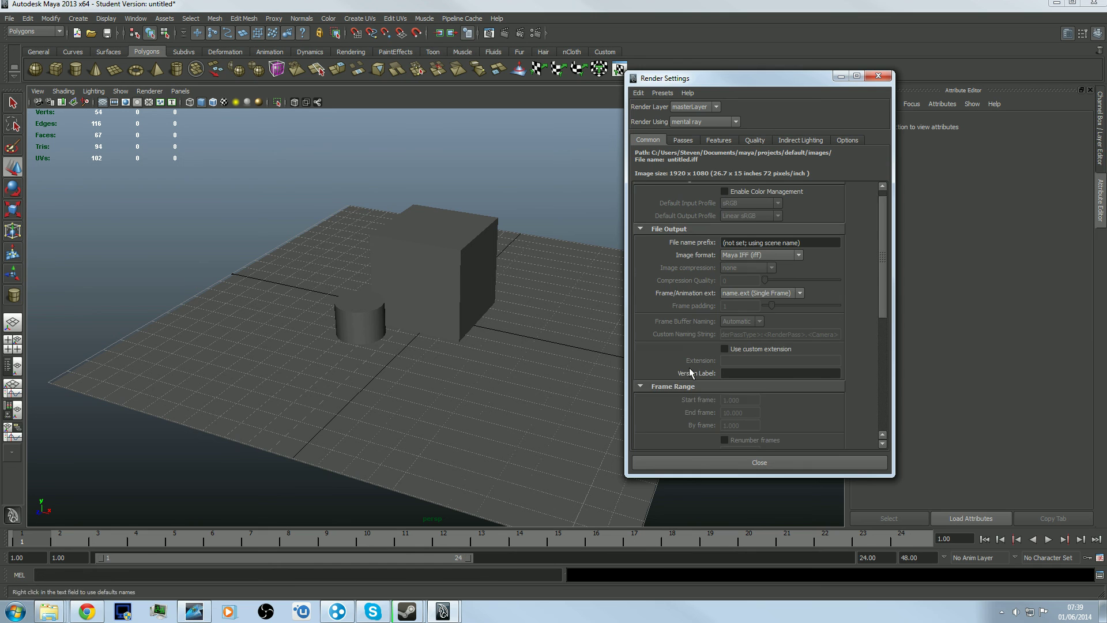
# - Look through the mental ray render settings, create a Physical Sun and Sky, and put the settings window away
pyautogui.click(683, 140)
pyautogui.click(718, 140)
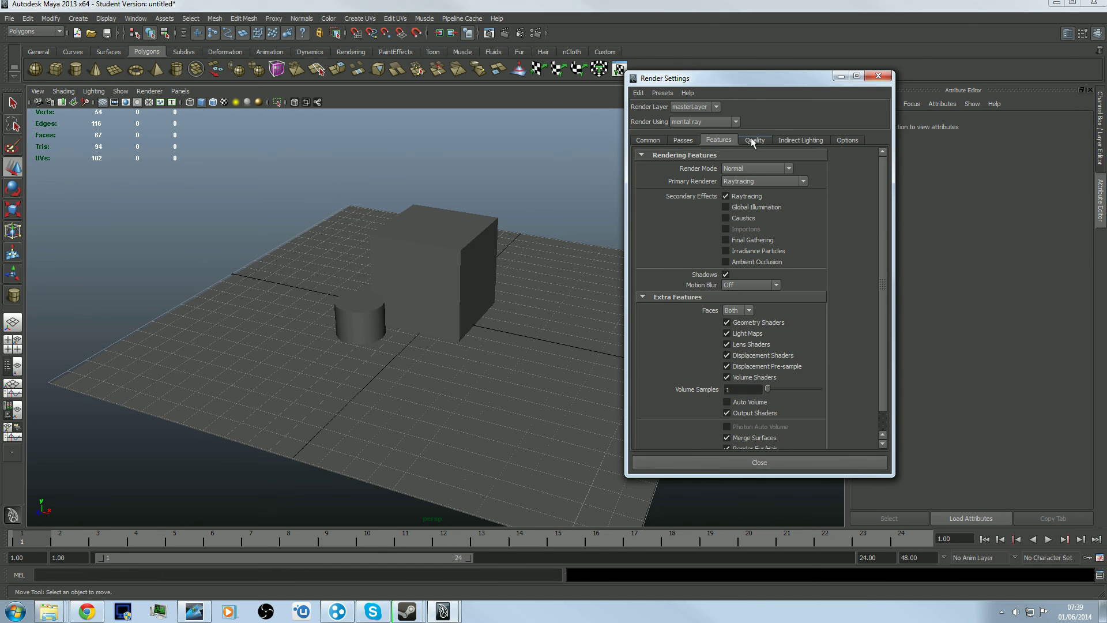
pyautogui.click(751, 139)
pyautogui.click(728, 138)
pyautogui.click(750, 138)
pyautogui.click(780, 140)
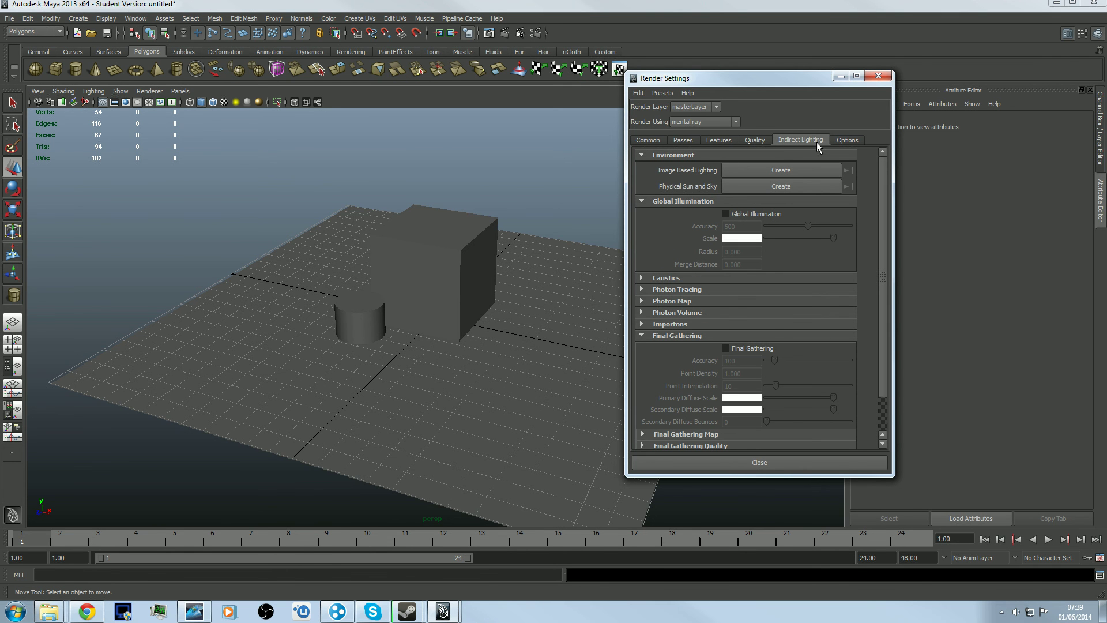
pyautogui.click(759, 186)
pyautogui.moveTo(745, 75); pyautogui.dragTo(600, 61)
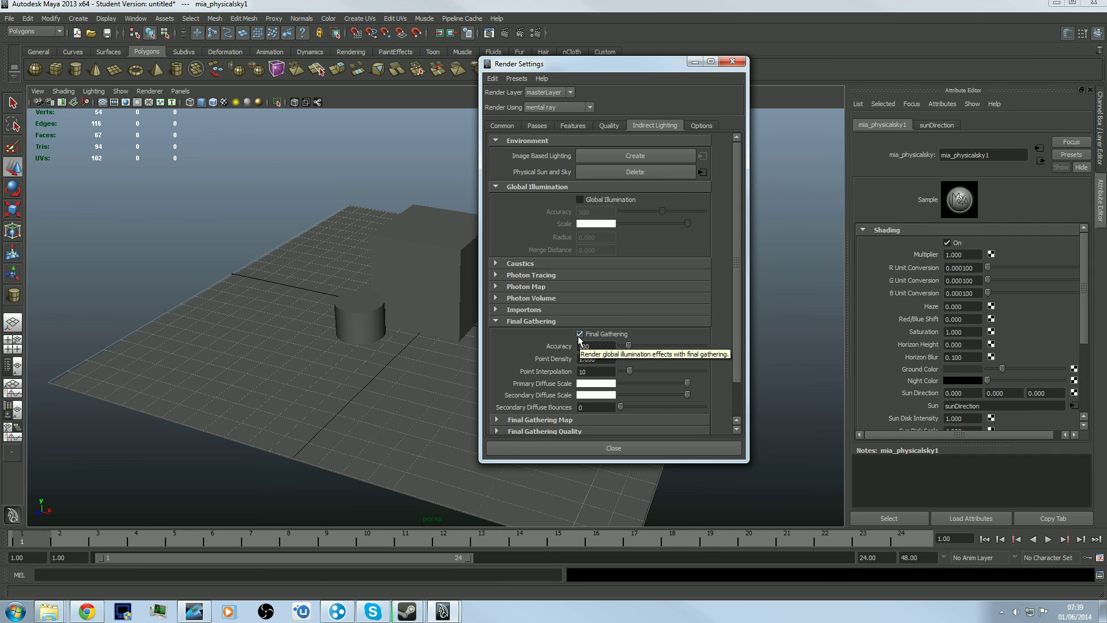
pyautogui.moveTo(658, 64); pyautogui.dragTo(700, 61)
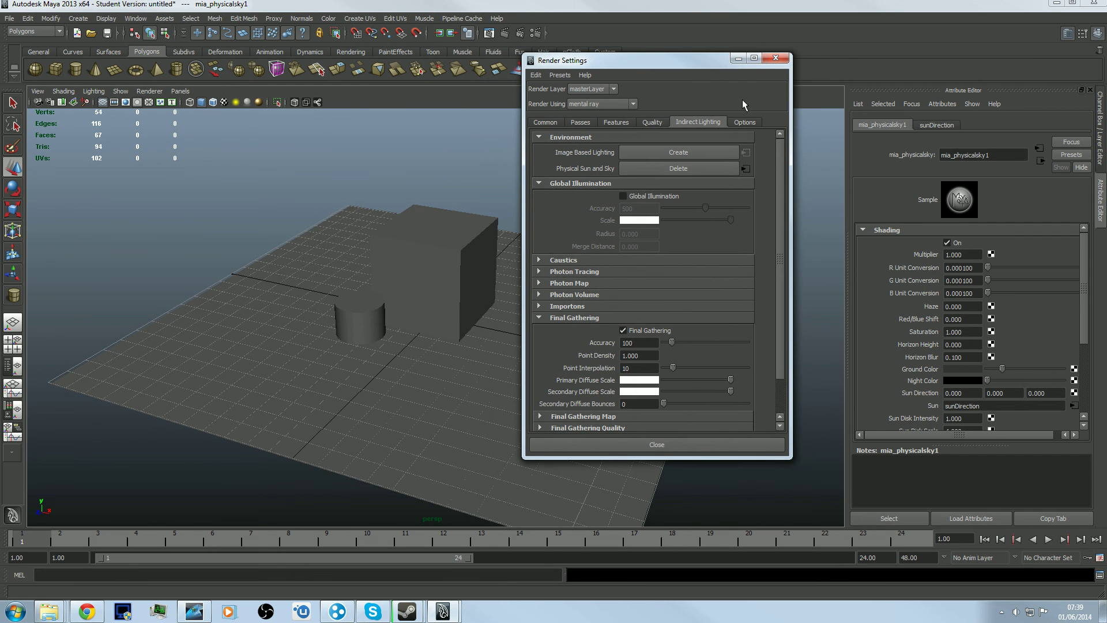
pyautogui.click(738, 60)
# - Select the sun's directional light at the base of the cube and examine it from above and below the plane
pyautogui.keyDown('alt'); pyautogui.moveTo(617, 215); pyautogui.dragTo(559, 183); pyautogui.keyUp('alt')
pyautogui.click(432, 338)
pyautogui.moveTo(431, 338); pyautogui.dragTo(668, 254, button='middle')
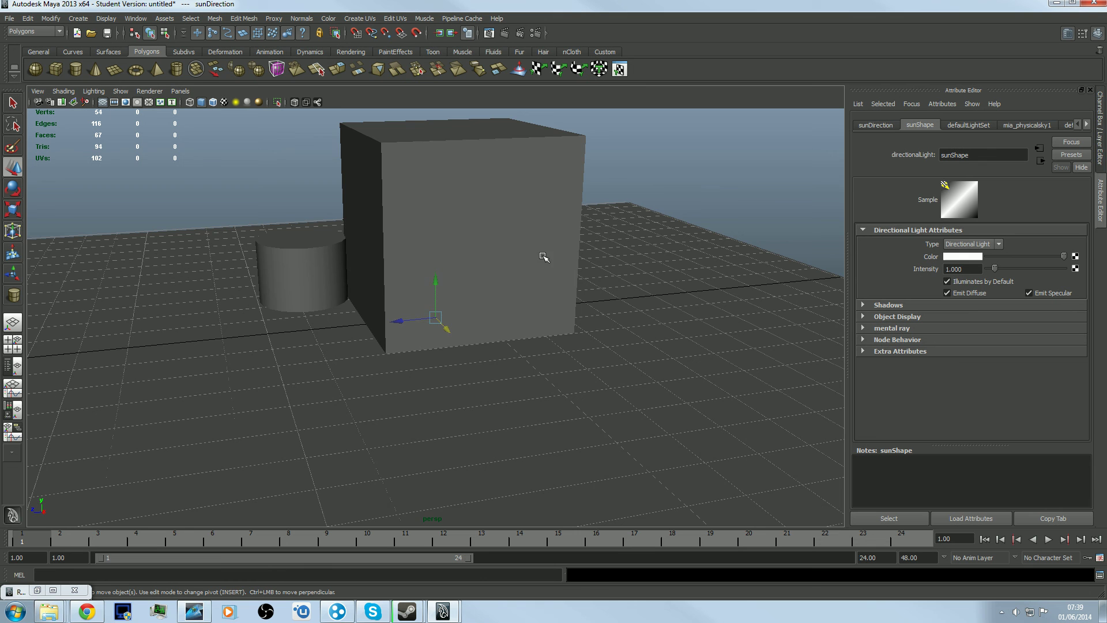
pyautogui.keyDown('alt'); pyautogui.moveTo(533, 260); pyautogui.dragTo(531, 366); pyautogui.keyUp('alt')
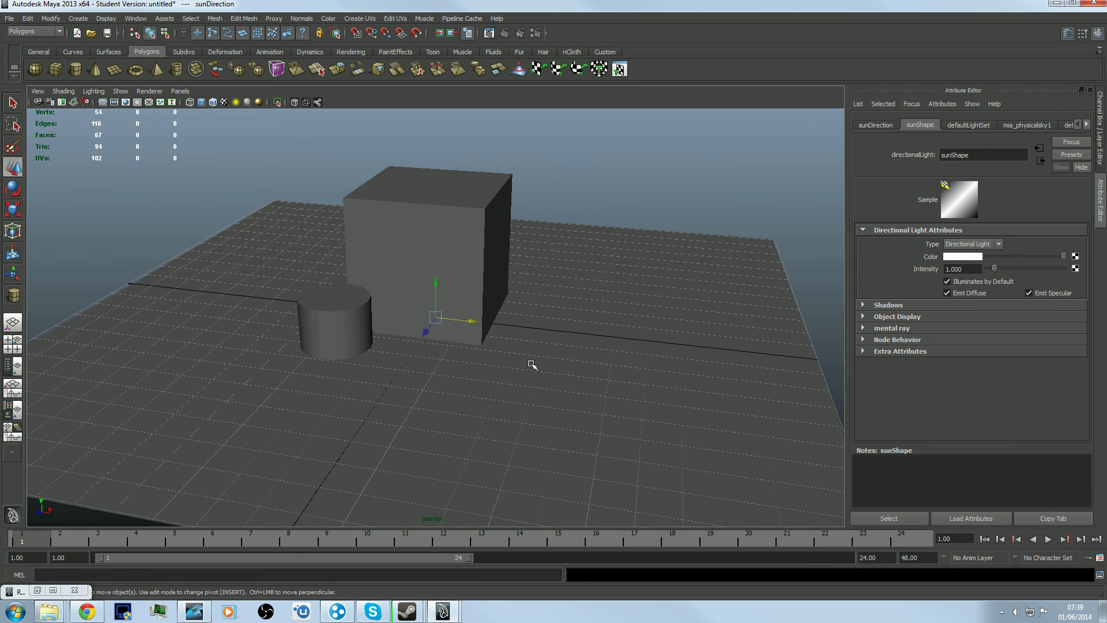
pyautogui.keyDown('alt'); pyautogui.moveTo(547, 194); pyautogui.dragTo(415, 355); pyautogui.keyUp('alt')
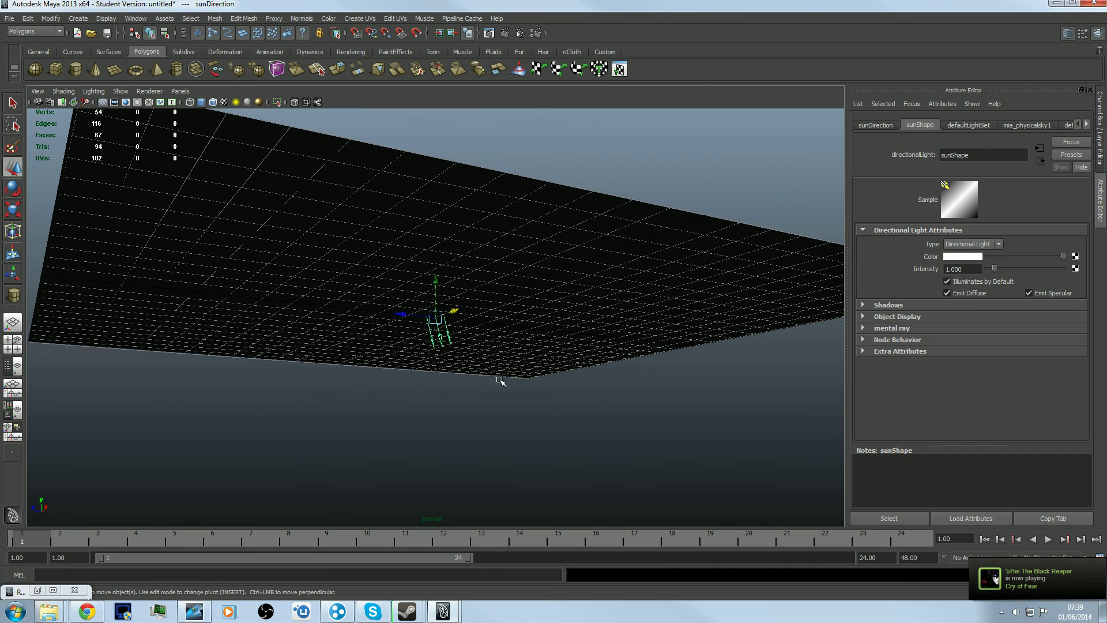
pyautogui.keyDown('alt'); pyautogui.moveTo(502, 381); pyautogui.dragTo(426, 341); pyautogui.keyUp('alt')
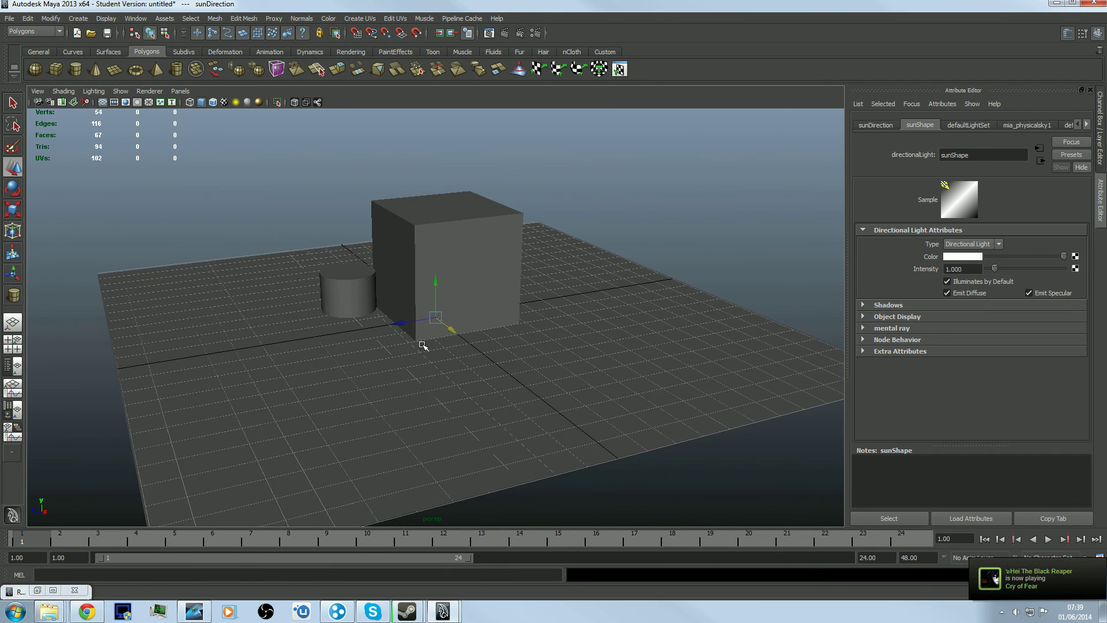
pyautogui.click(505, 287)
pyautogui.moveTo(446, 242); pyautogui.dragTo(441, 252)
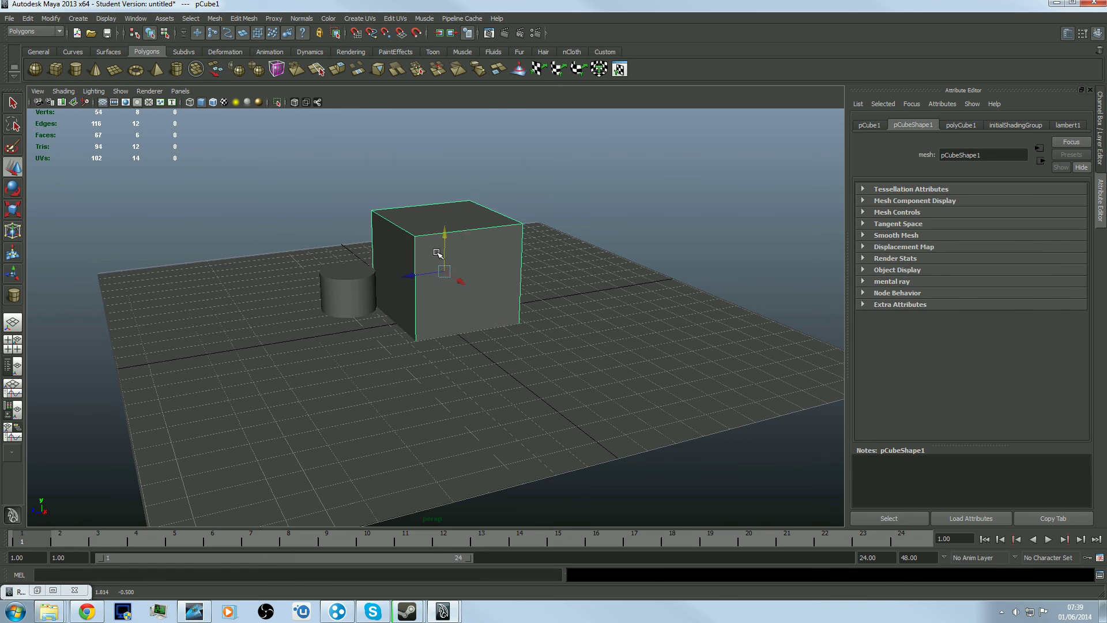
pyautogui.hotkey('ctrl', 'z')
# - Raise the sun's directional light well above the cube
pyautogui.keyDown('alt'); pyautogui.moveTo(444, 406); pyautogui.dragTo(439, 383); pyautogui.keyUp('alt')
pyautogui.click(442, 339)
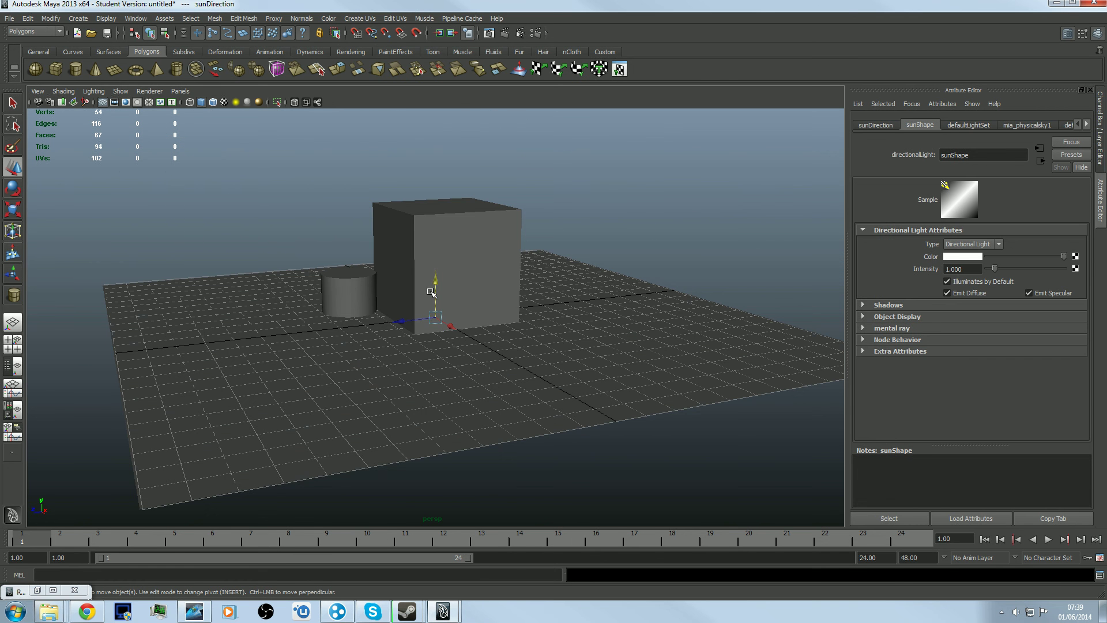
pyautogui.moveTo(440, 291); pyautogui.dragTo(440, 112)
pyautogui.hotkey('ctrl', 'z')
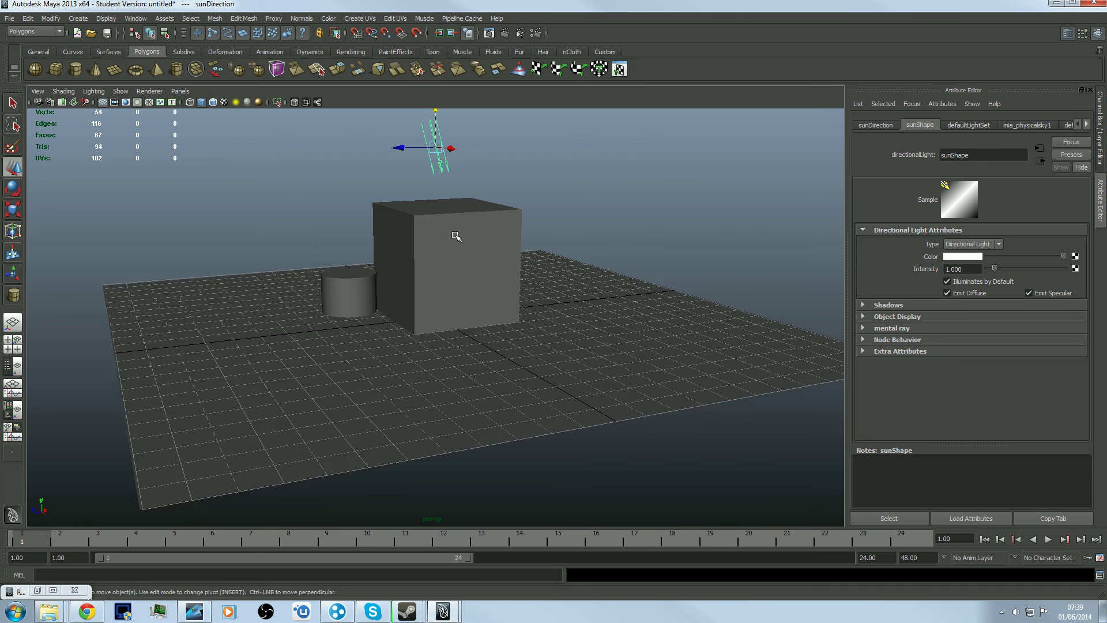
# - Rotate the sun's directional light to a shallower angle and check its direction from around the scene
pyautogui.keyDown('alt'); pyautogui.moveTo(454, 233); pyautogui.dragTo(337, 226); pyautogui.keyUp('alt')
pyautogui.scroll(-4, 460, 255)
pyautogui.keyDown('alt'); pyautogui.moveTo(337, 226); pyautogui.dragTo(406, 229); pyautogui.keyUp('alt')
pyautogui.press('e')
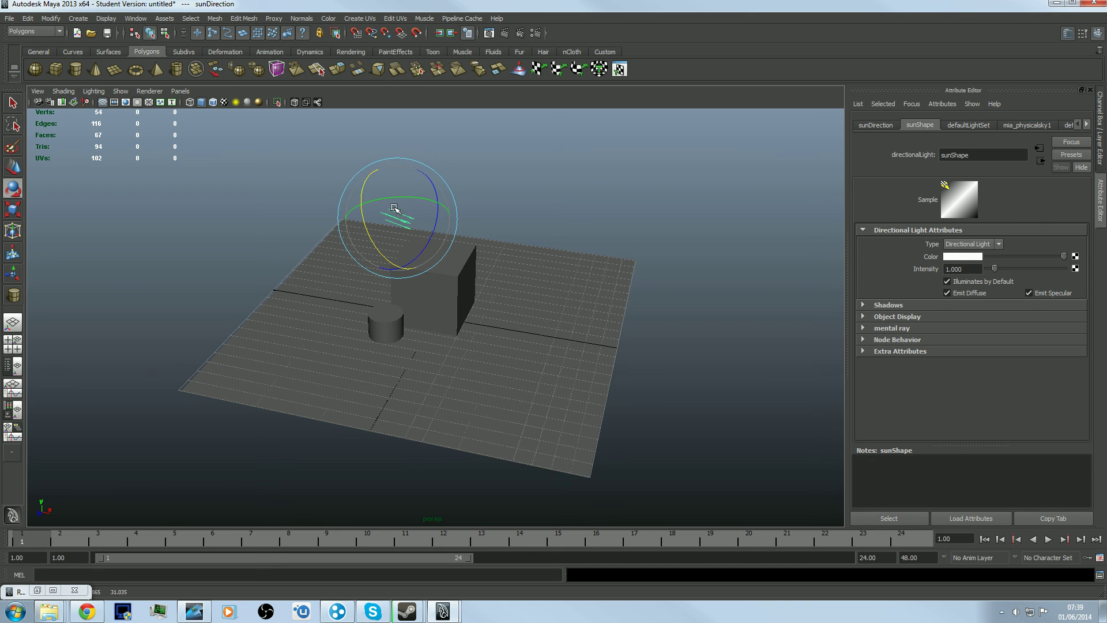
pyautogui.keyDown('alt'); pyautogui.moveTo(523, 178); pyautogui.dragTo(596, 185); pyautogui.keyUp('alt')
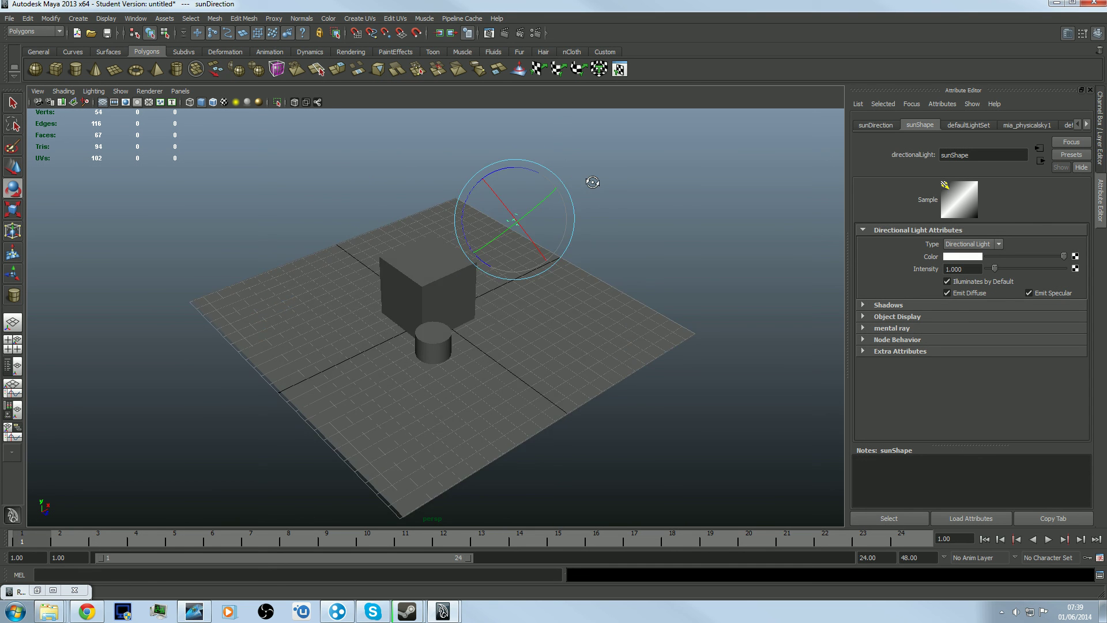
pyautogui.keyDown('alt'); pyautogui.moveTo(593, 182); pyautogui.dragTo(452, 193); pyautogui.keyUp('alt')
# - Move the sun's directional light off to the far cylinder-side corner of the plane and deselect it
pyautogui.press('w')
pyautogui.moveTo(449, 232); pyautogui.dragTo(296, 264)
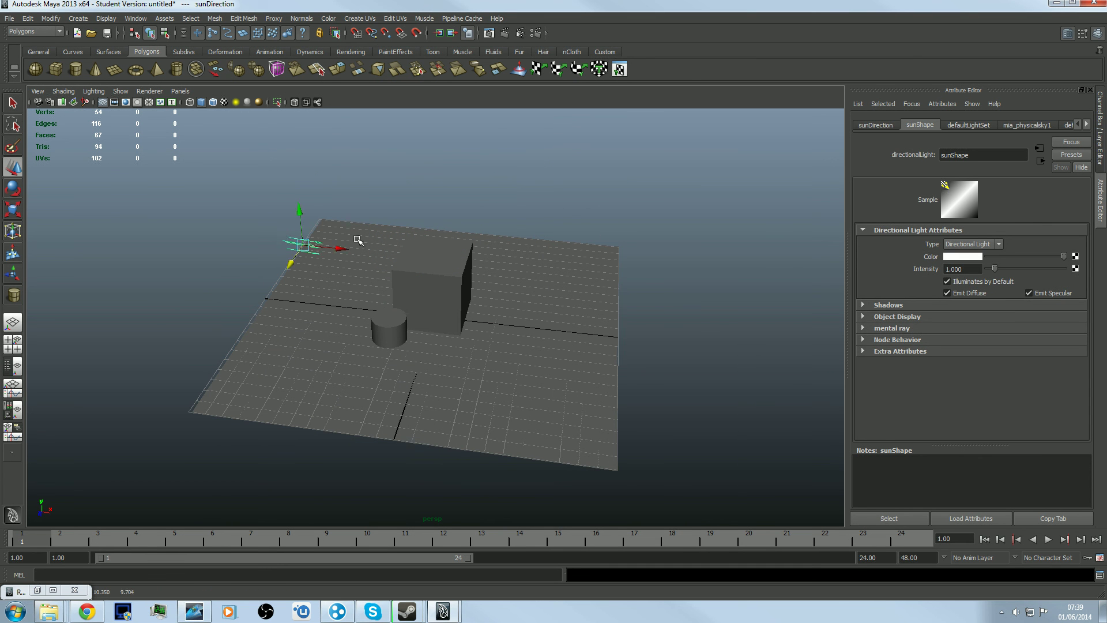
pyautogui.click(536, 202)
# - Render the scene with mental ray from a raised corner view and inspect the sun shadows
pyautogui.keyDown('alt'); pyautogui.moveTo(603, 305); pyautogui.dragTo(480, 361); pyautogui.keyUp('alt')
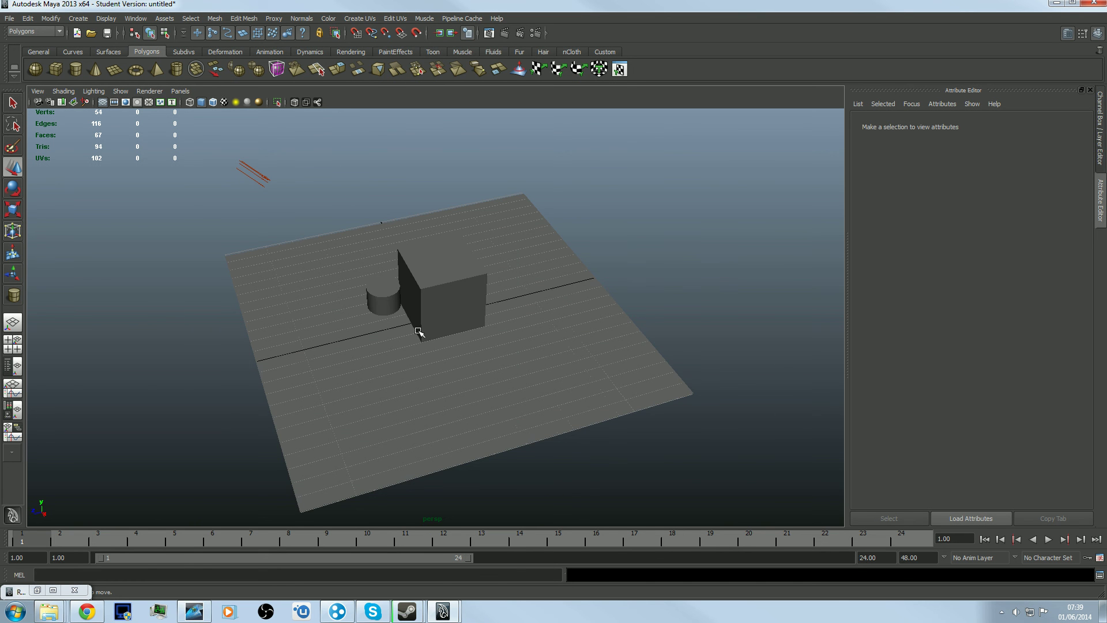
pyautogui.keyDown('alt'); pyautogui.moveTo(418, 331); pyautogui.dragTo(500, 213); pyautogui.keyUp('alt')
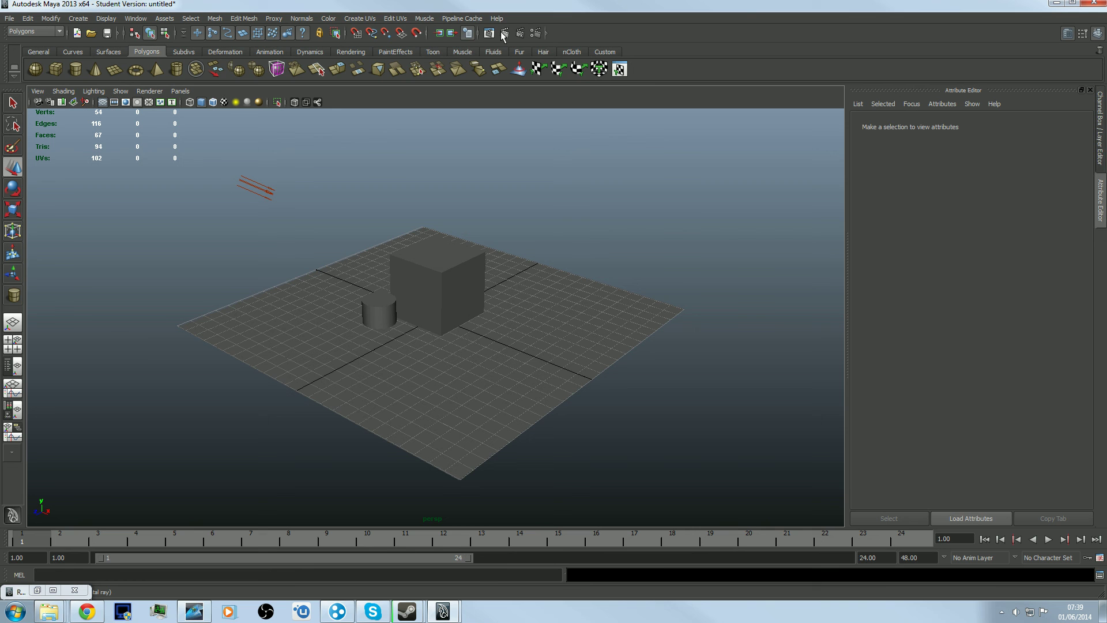
pyautogui.click(490, 36)
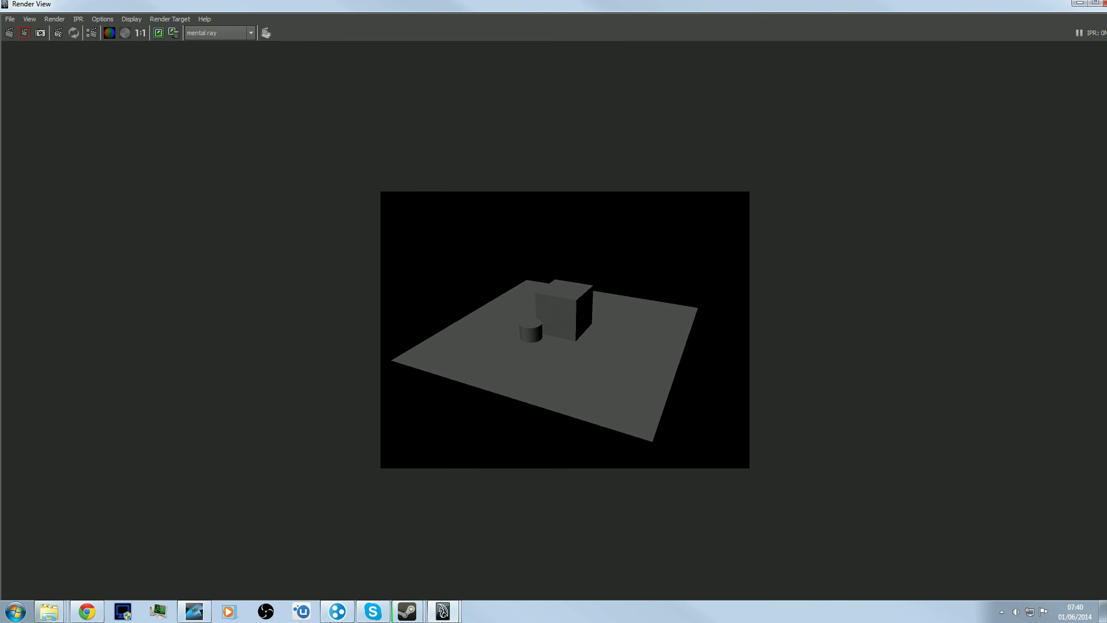
pyautogui.click(1080, 3)
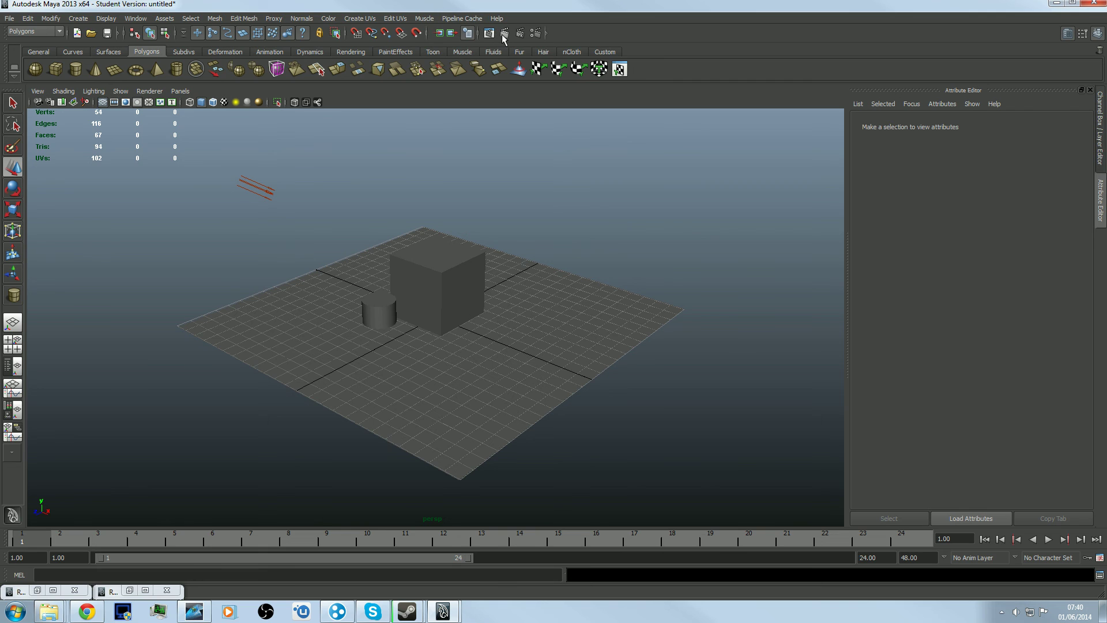
pyautogui.click(503, 33)
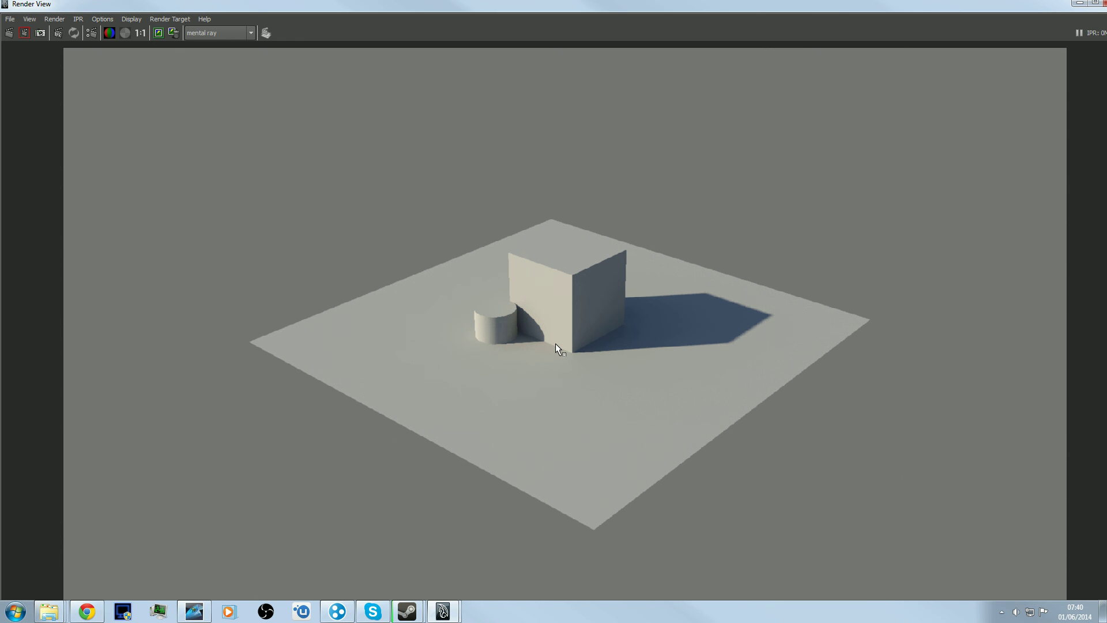
pyautogui.click(1080, 3)
# - Give the sun's directional light an orange colour (H 39, S 1.000, V 1.000) with intensity 0.5 and view the render
pyautogui.click(256, 187)
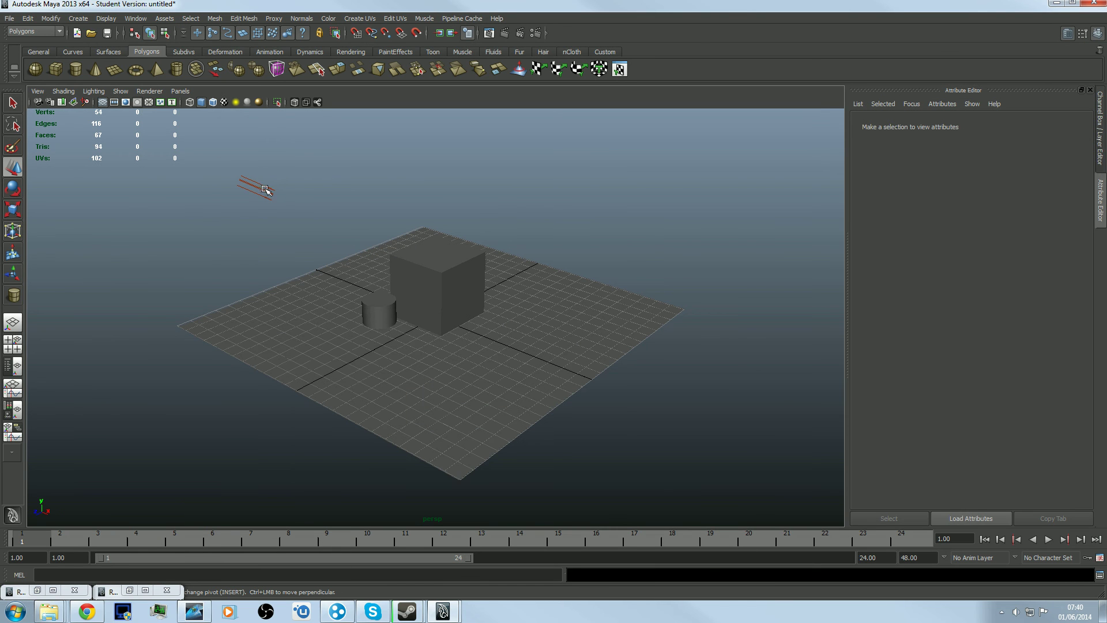
pyautogui.click(963, 258)
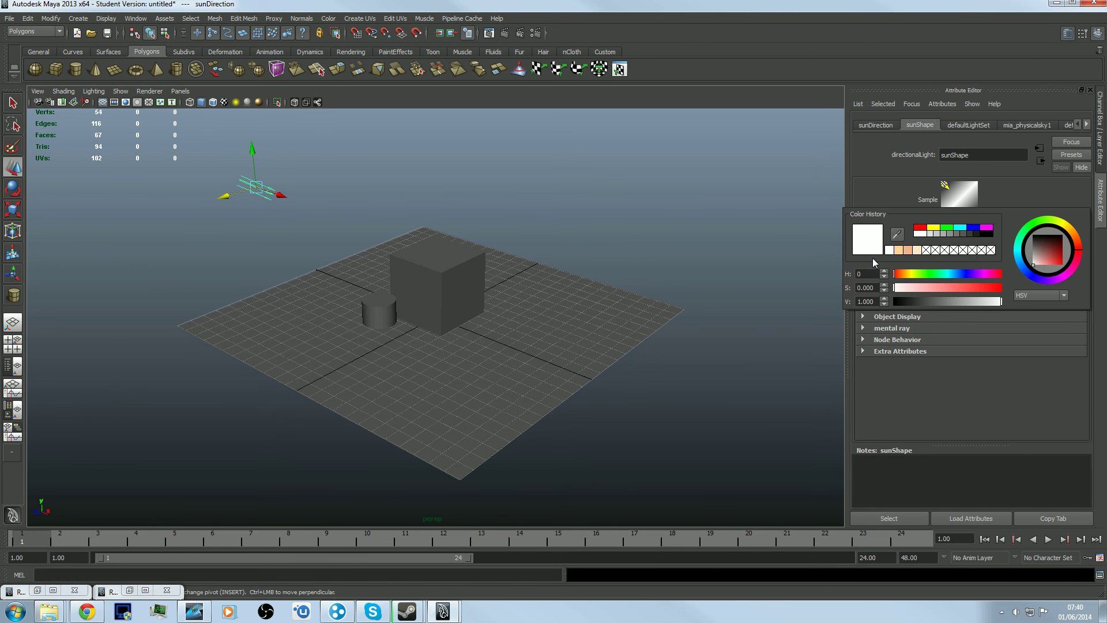
pyautogui.moveTo(1070, 232); pyautogui.dragTo(1071, 265)
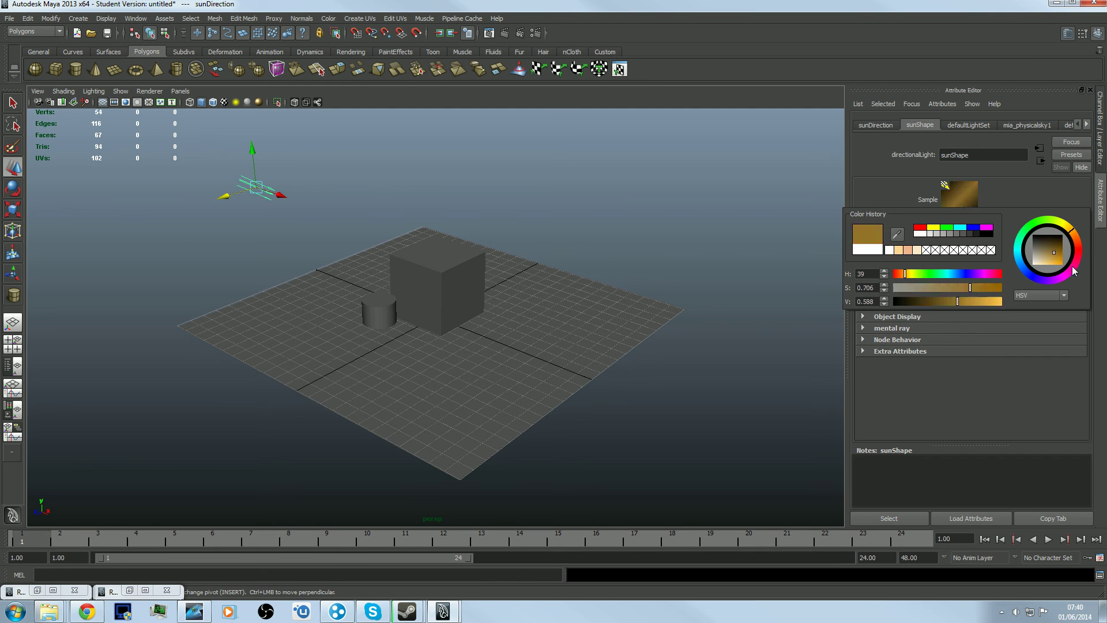
pyautogui.click(953, 266)
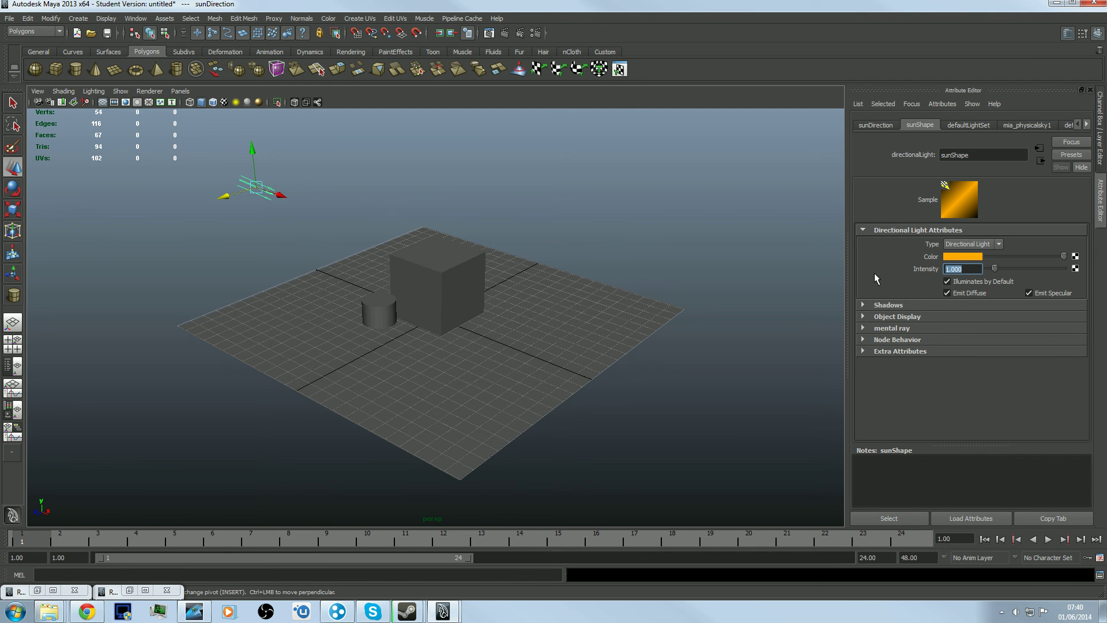
pyautogui.write('0.5')
pyautogui.press('Return')
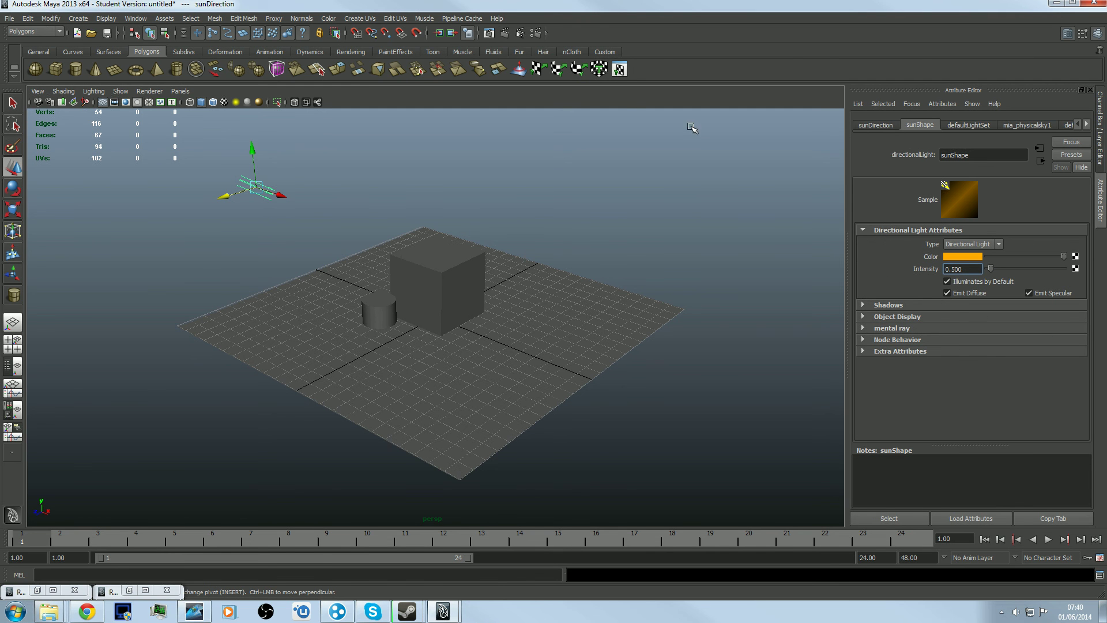
pyautogui.click(518, 35)
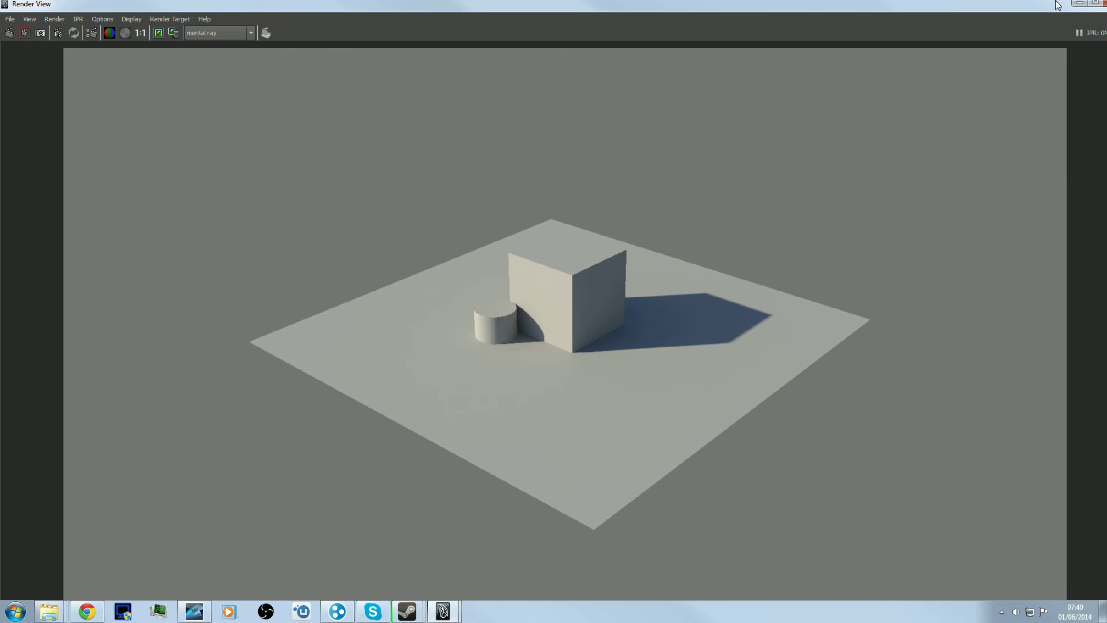
pyautogui.click(1079, 3)
# - Lower the Final Gathering primary and secondary diffuse scales to nearly black and render the scene with mental ray
pyautogui.click(535, 33)
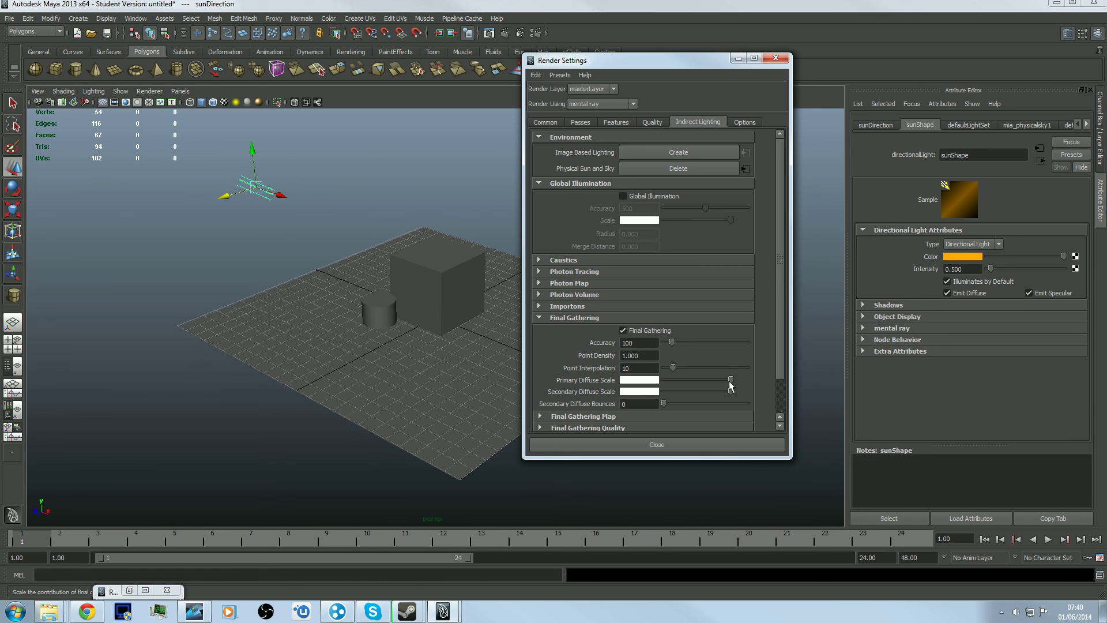
pyautogui.moveTo(730, 380); pyautogui.dragTo(672, 392)
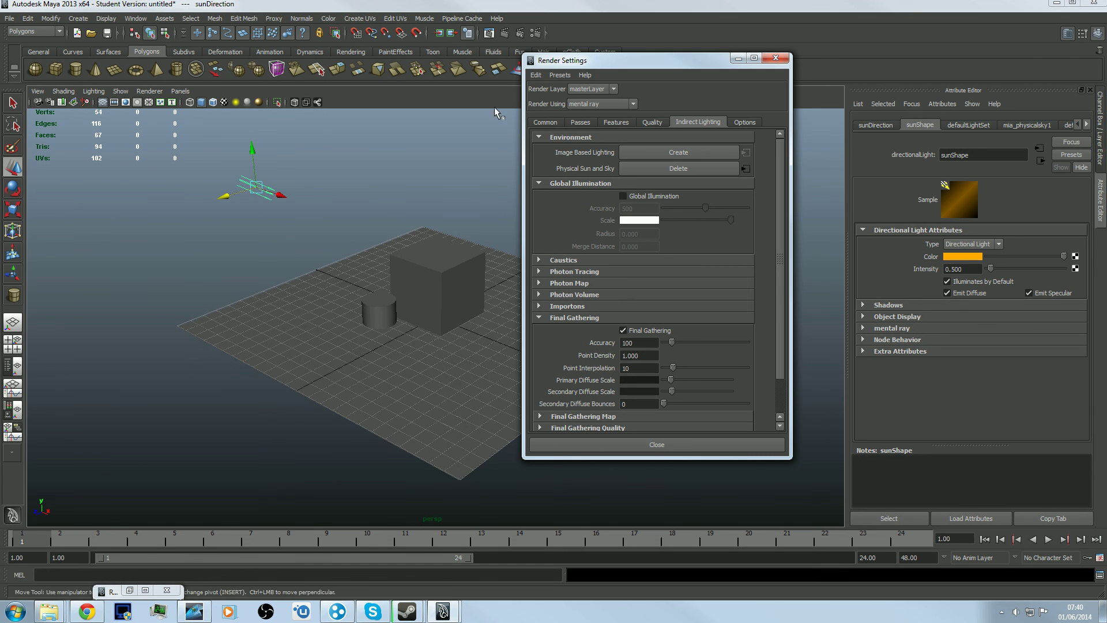
pyautogui.click(504, 33)
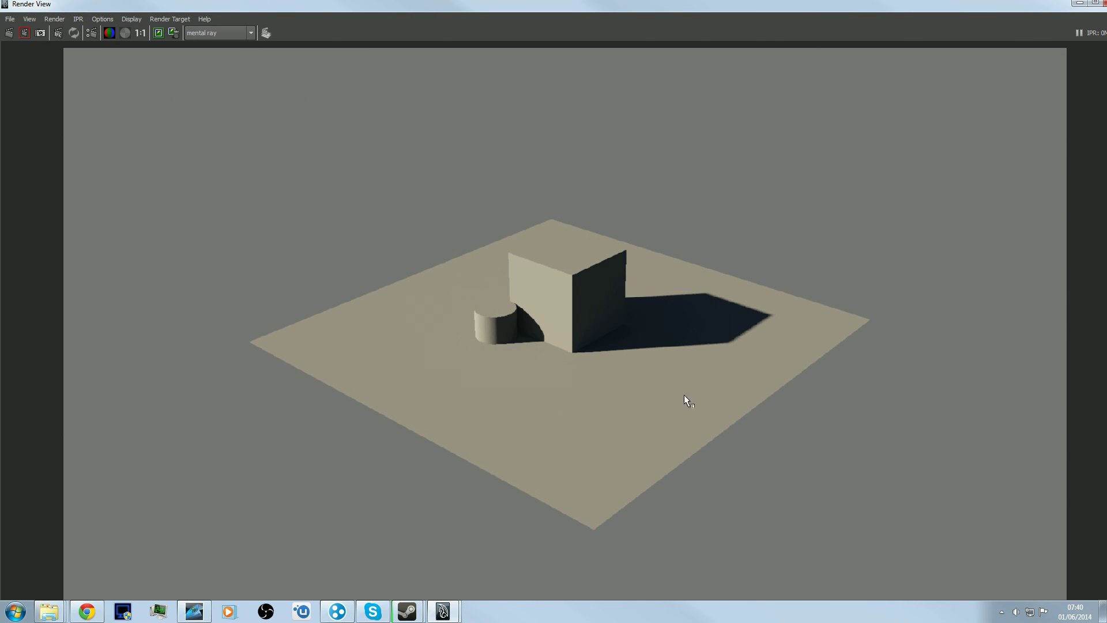
pyautogui.click(1102, 3)
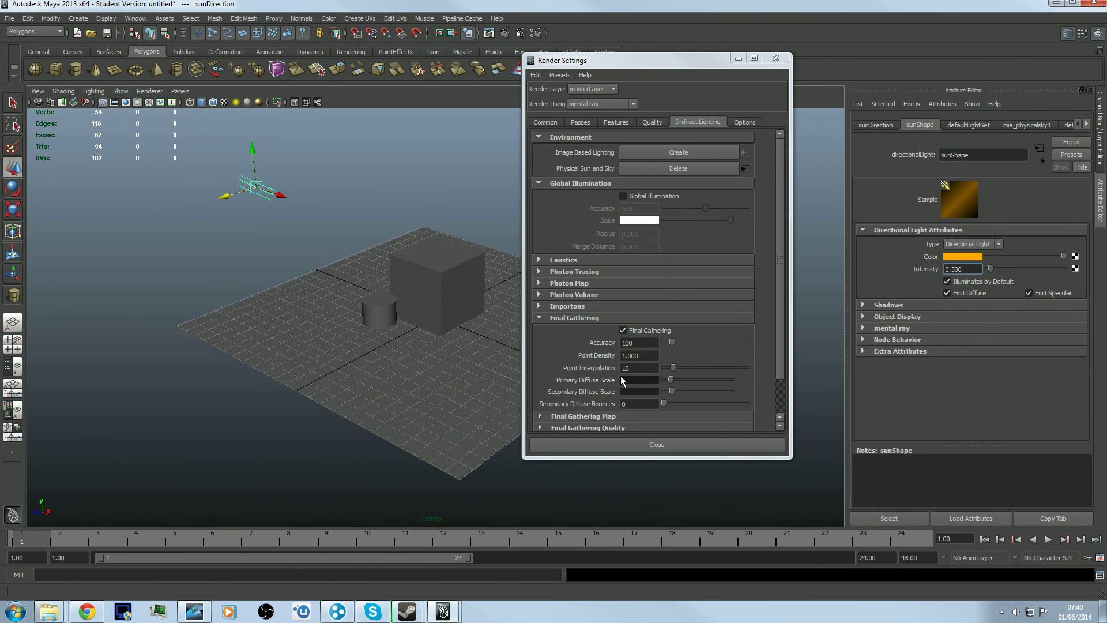
# - Raise the Final Gathering primary and secondary diffuse scales to about white and set the sun's directional light colour to white
pyautogui.moveTo(672, 380); pyautogui.dragTo(733, 392)
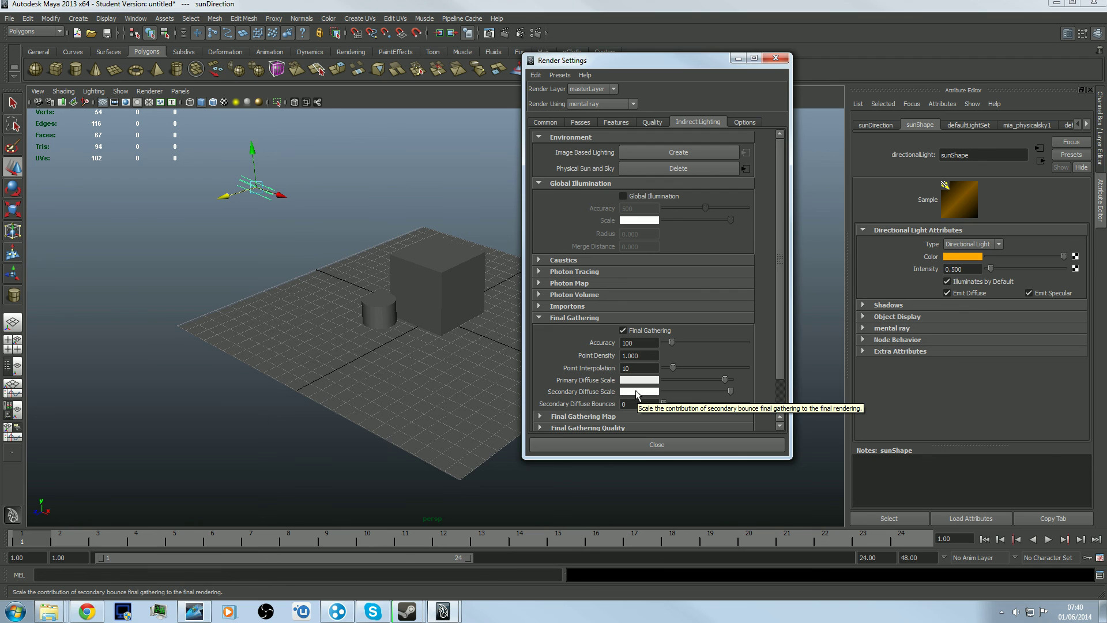
pyautogui.click(976, 255)
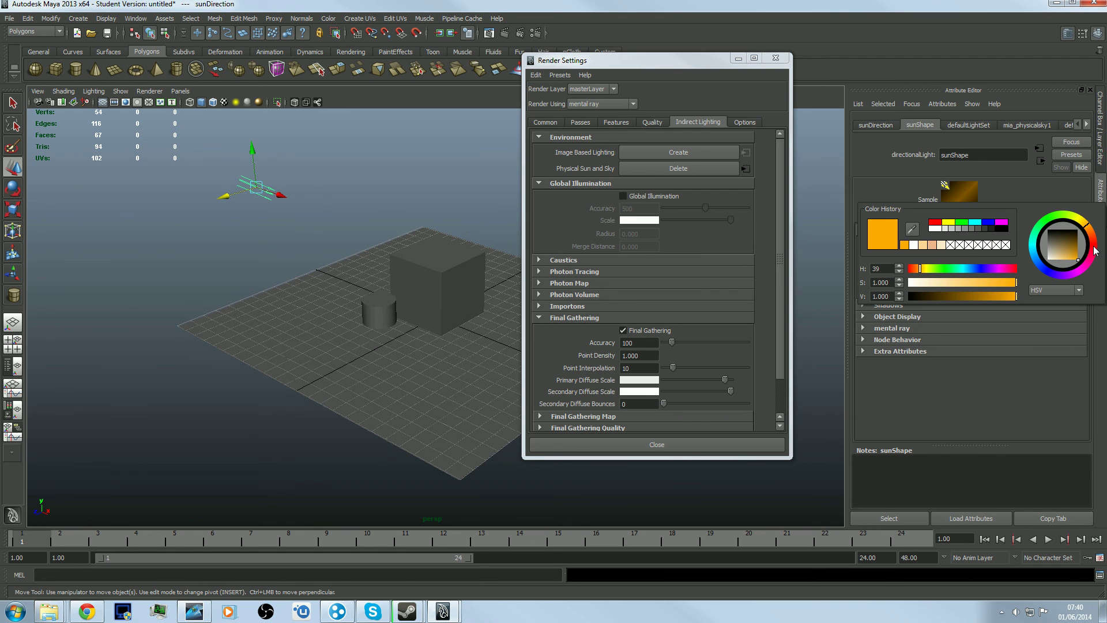
pyautogui.click(934, 229)
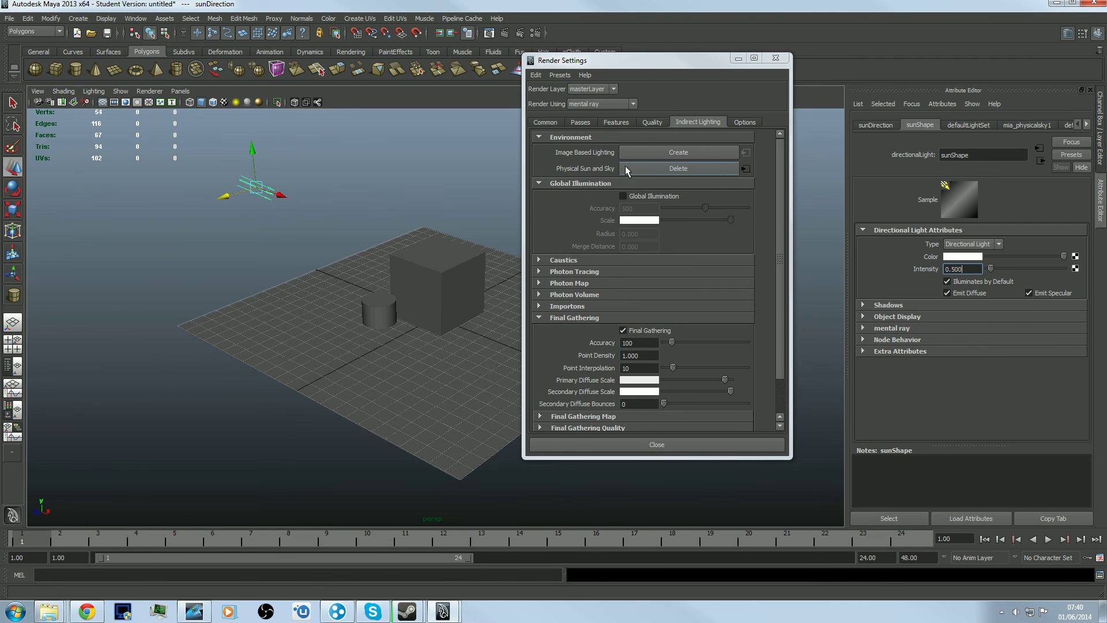
# - Lighten the physical sky's ground colour slightly, set its night colour to white and render the scene
pyautogui.click(746, 168)
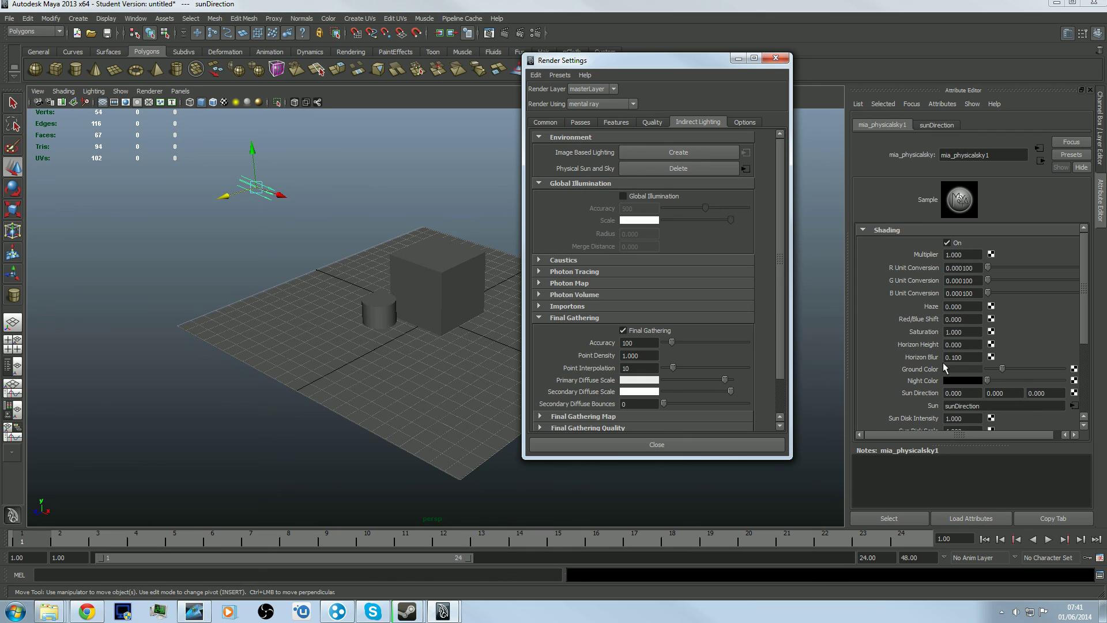
pyautogui.moveTo(1003, 368); pyautogui.dragTo(1066, 380)
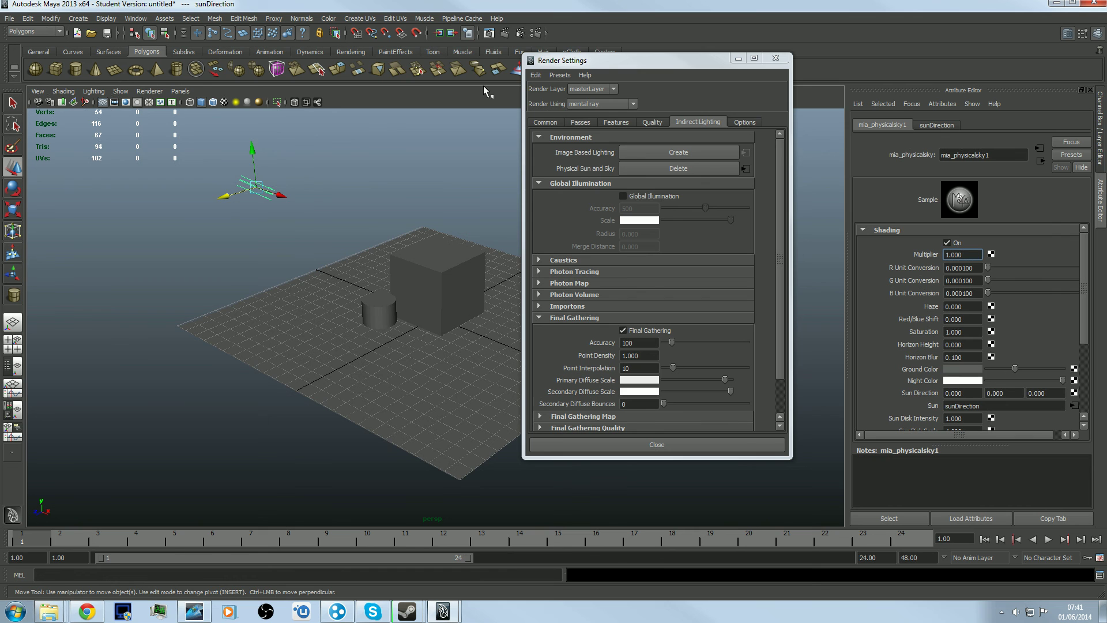
pyautogui.click(490, 33)
# - Review the remaining physical sky attributes and set the night colour back to black
pyautogui.scroll(-3, 1003, 344)
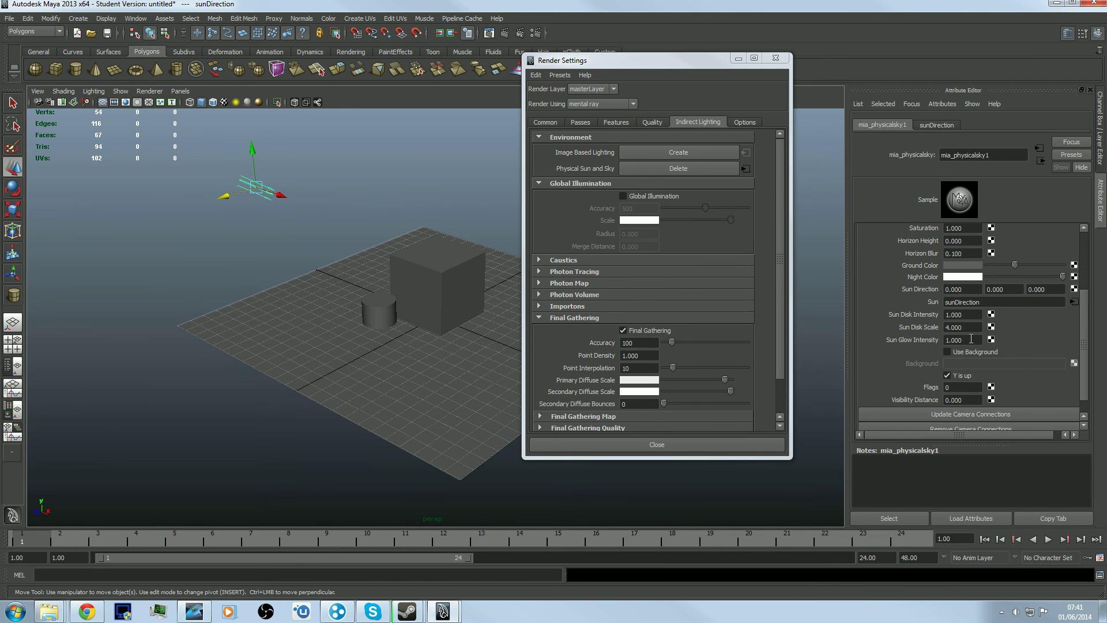
pyautogui.scroll(5, 972, 341)
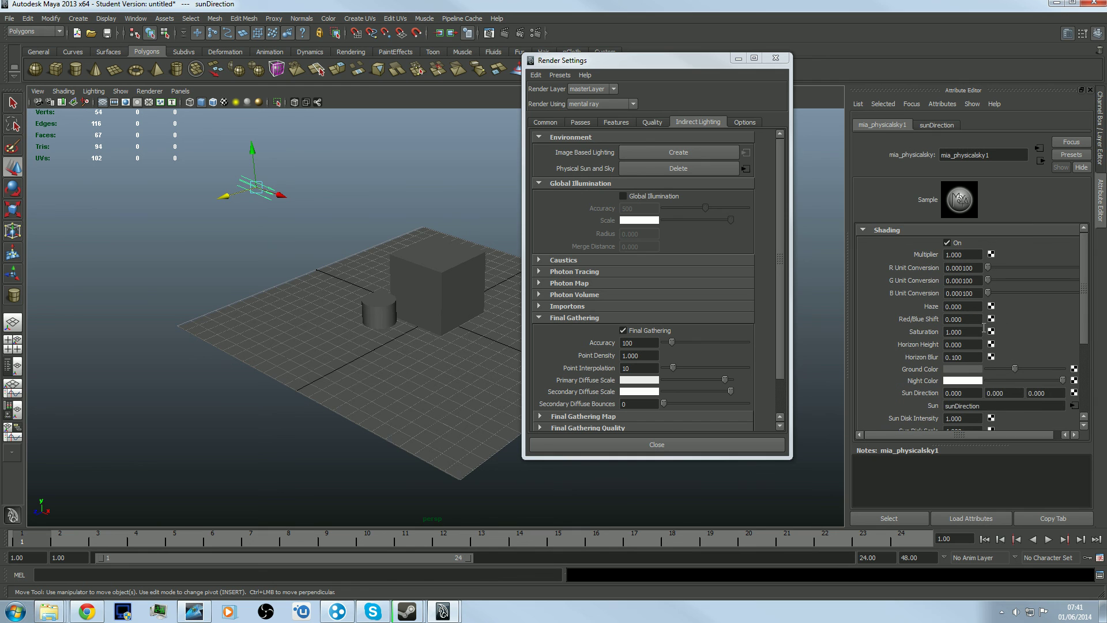
pyautogui.moveTo(1063, 381); pyautogui.dragTo(982, 379)
pyautogui.click(196, 612)
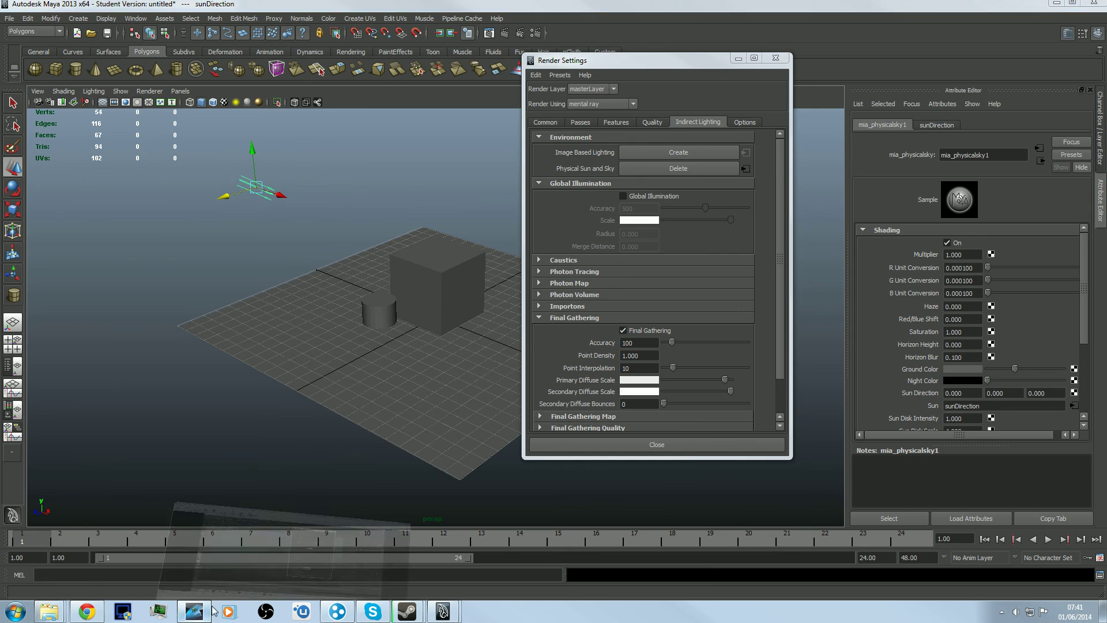
pyautogui.click(1054, 5)
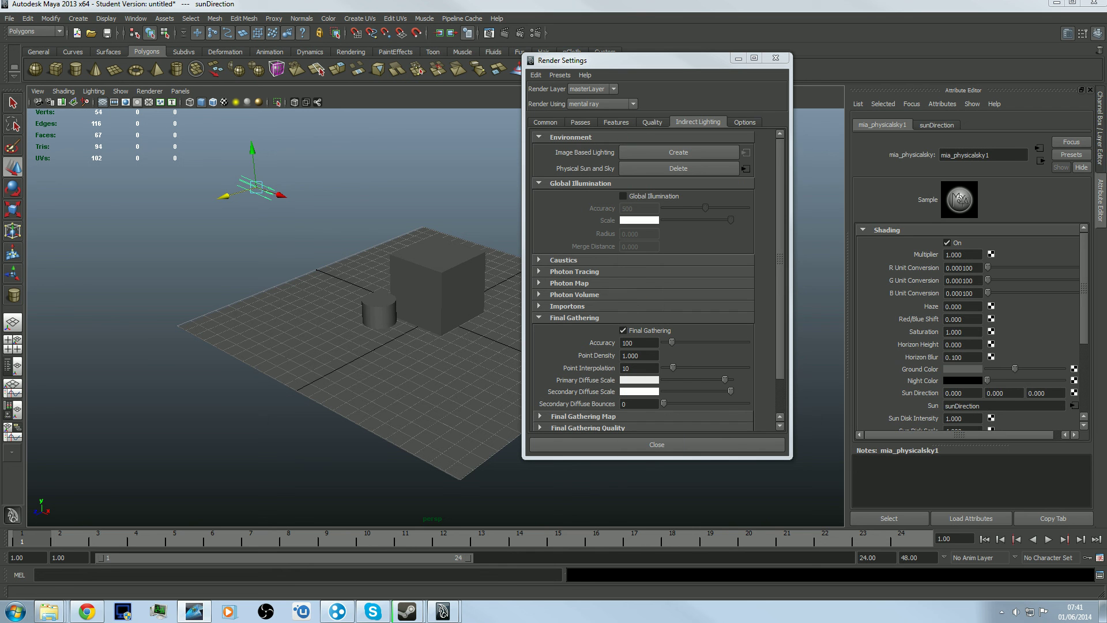